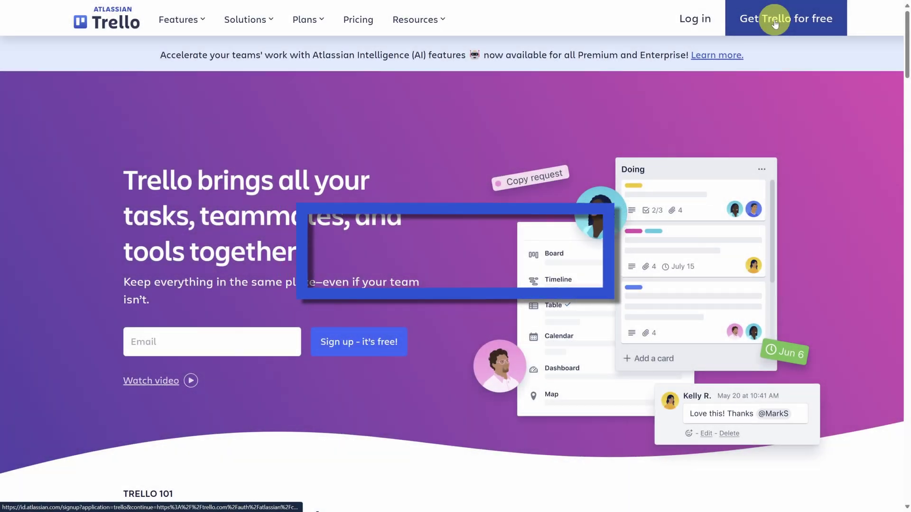
Go from the Trello homepage to the 'Get Trello for free' sign-up page
left_click(774, 22)
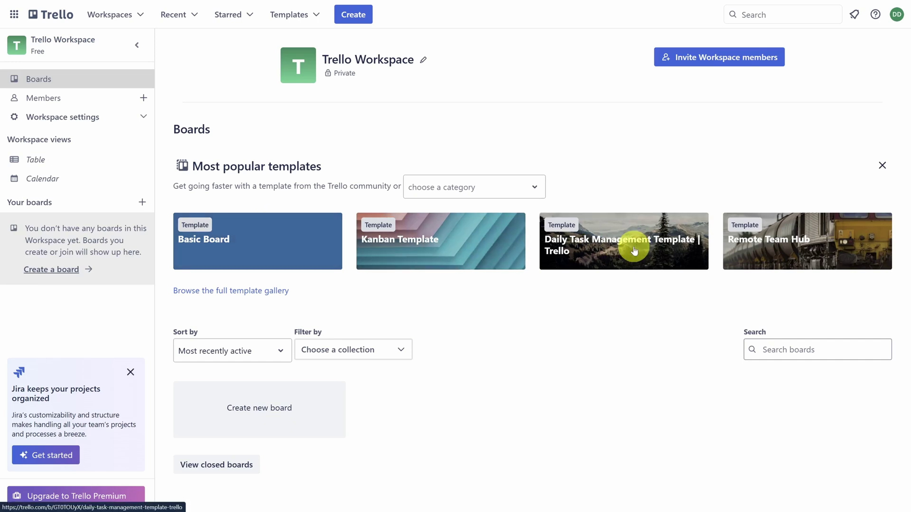
Start a board titled 'Organize My Life' with a pink beach photo found by searching 'dreams'
left_click(255, 418)
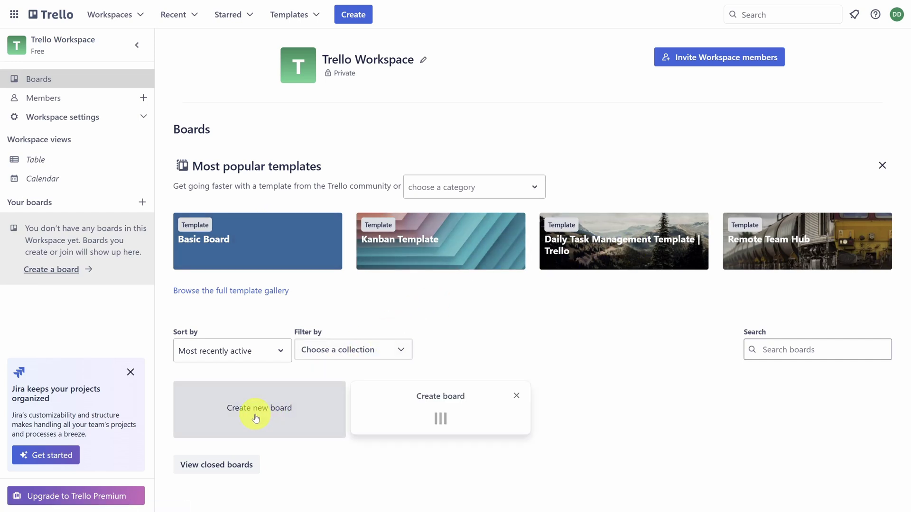
type("Org")
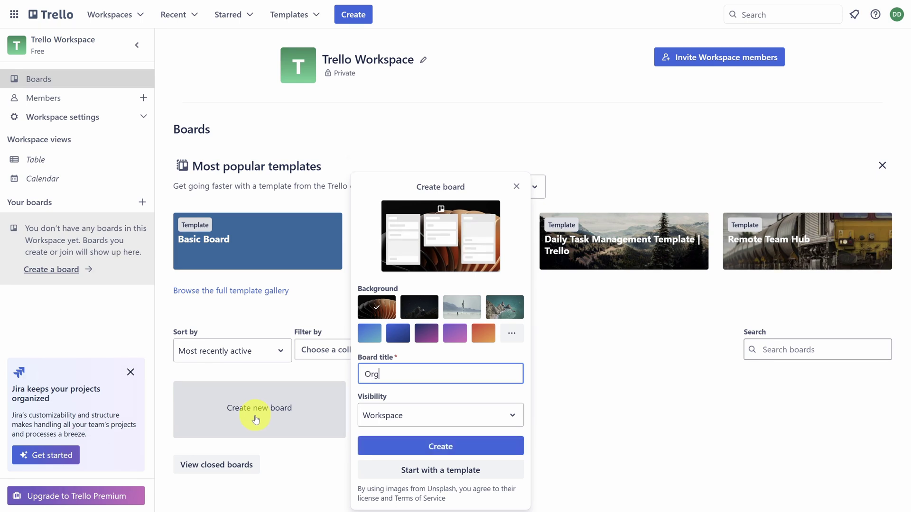
type("anize My Life")
left_click(512, 336)
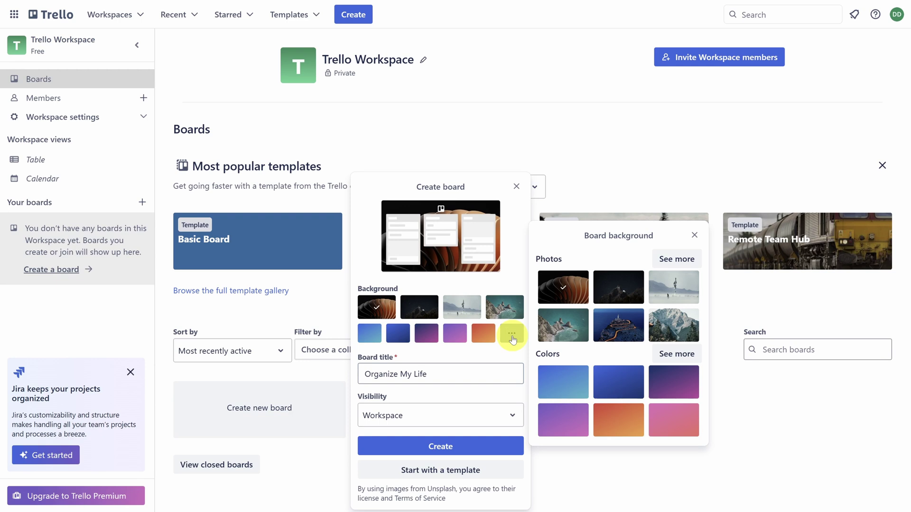
left_click(680, 260)
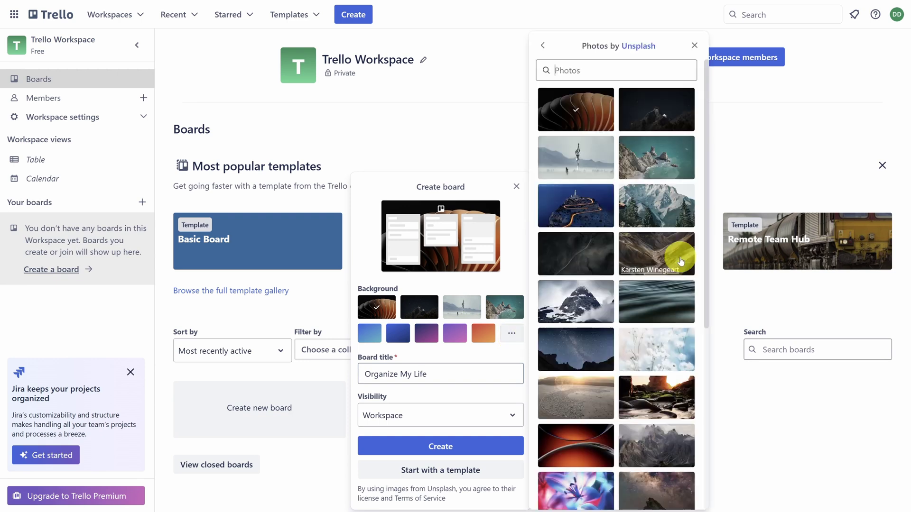
type("dr")
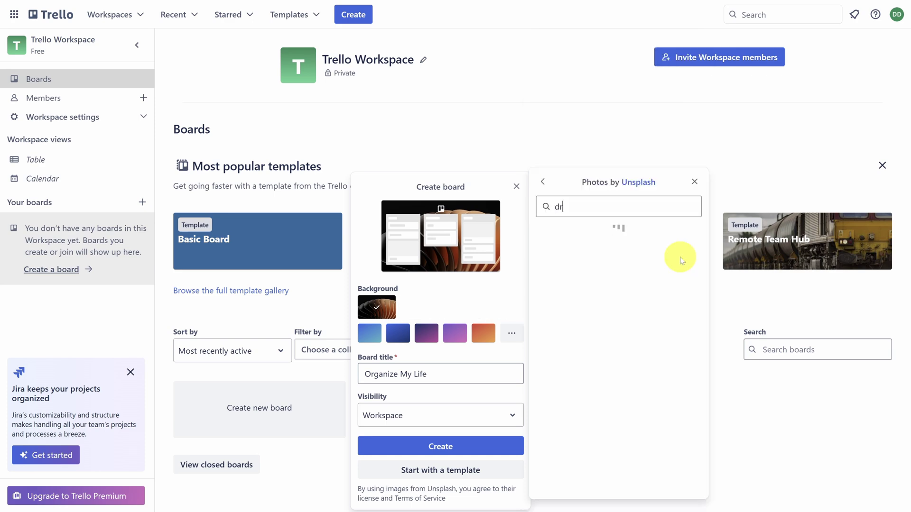
type("eams")
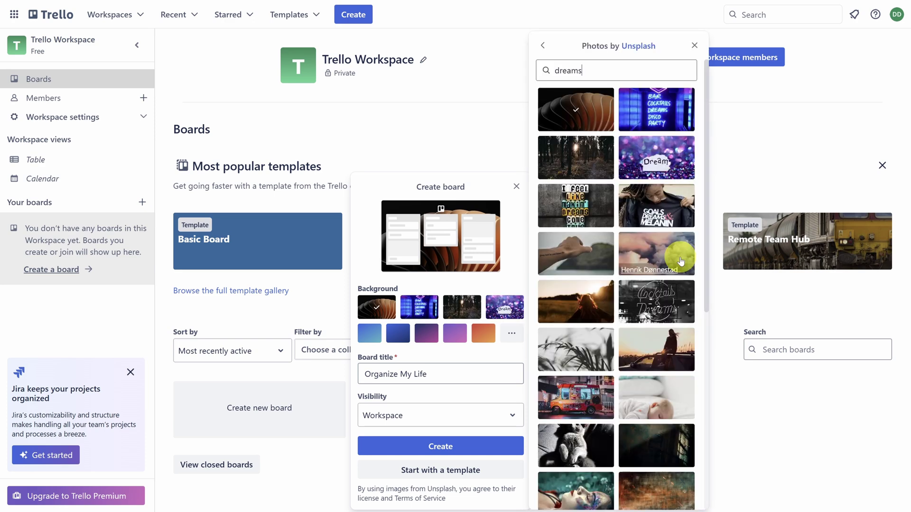
scroll(680, 261, "down", 6)
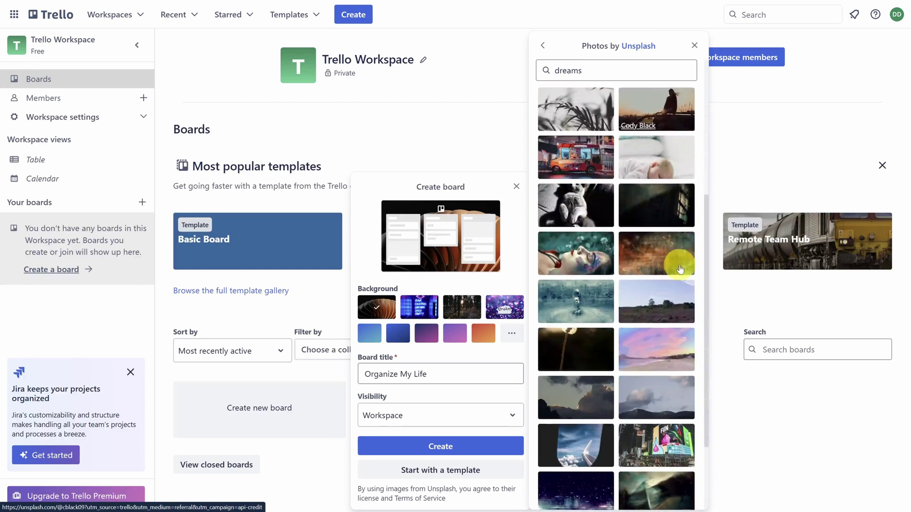
left_click(668, 302)
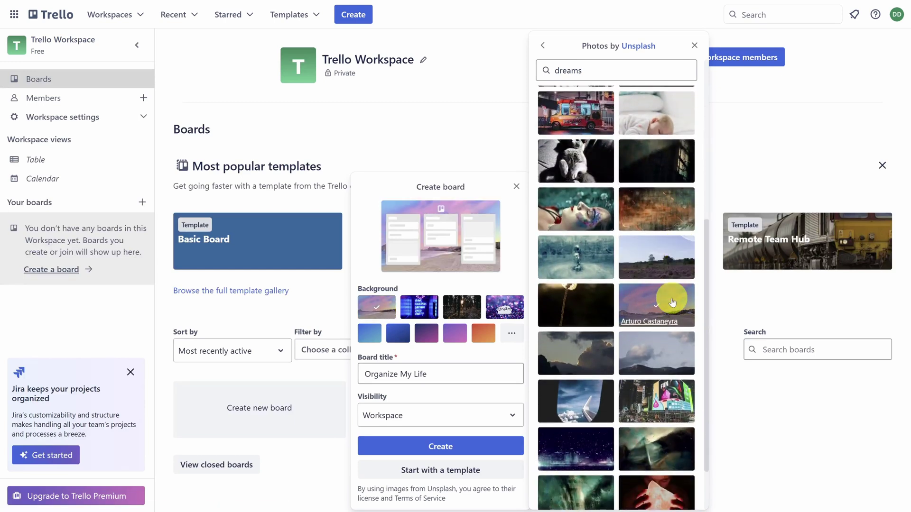
Set the board's visibility to Private and create it
left_click(512, 414)
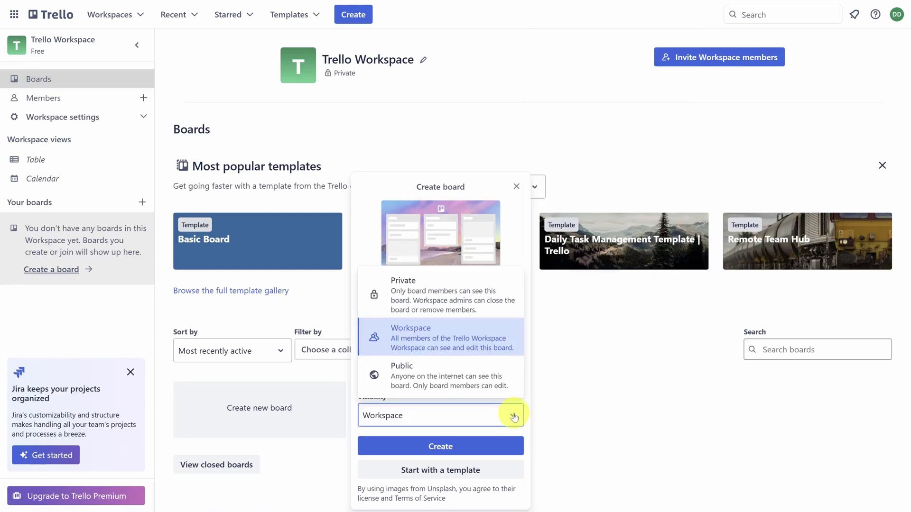
left_click(504, 287)
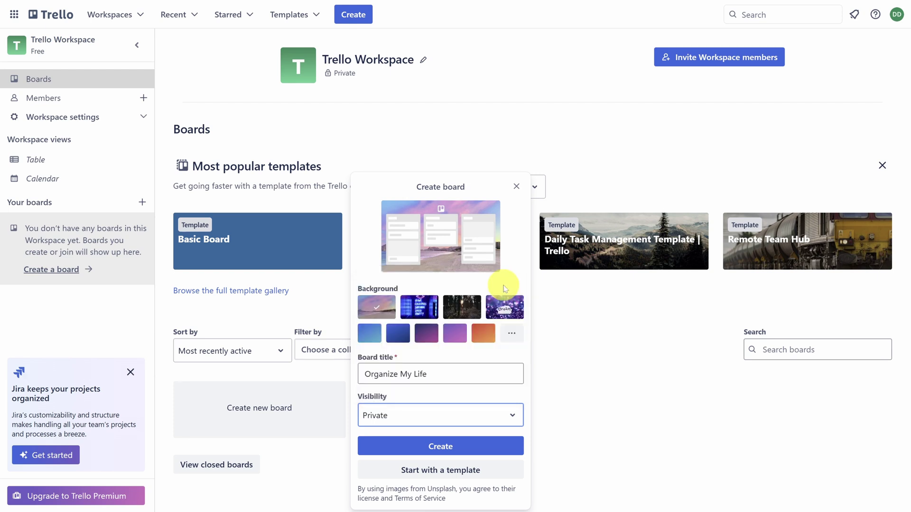
left_click(472, 442)
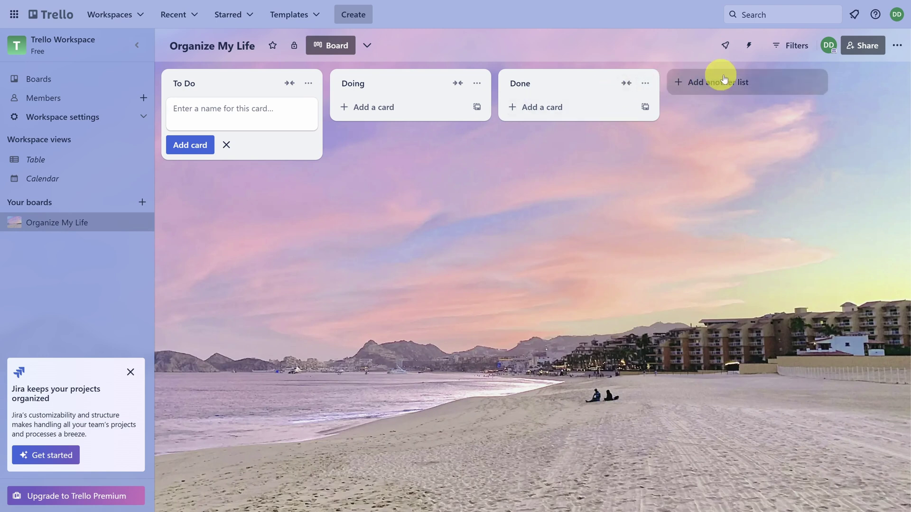
Begin a fourth list beside To Do, Doing and Done on the new board
left_click(767, 83)
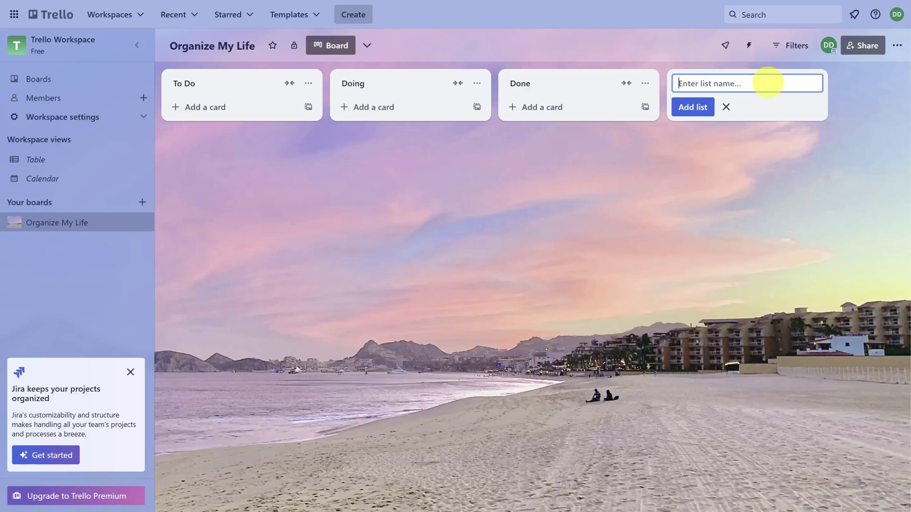
Add two new lists named 'Organize Me' and 'On Hold'
type("Organize Me")
key("Return")
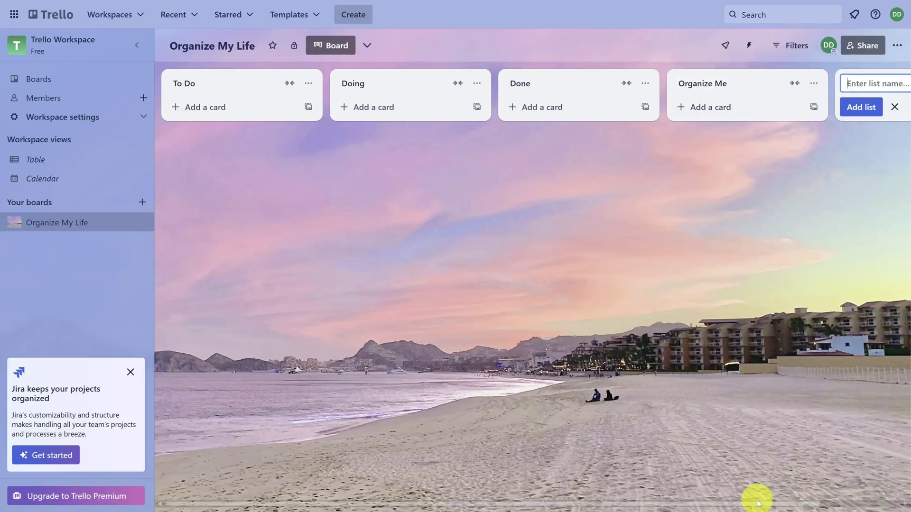
left_click_drag(766, 506, 844, 504)
left_click(811, 83)
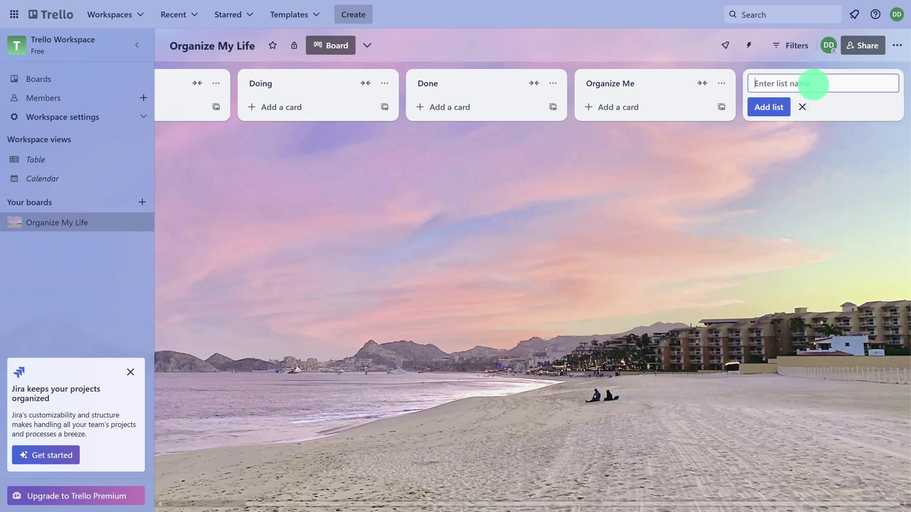
type("On Hold")
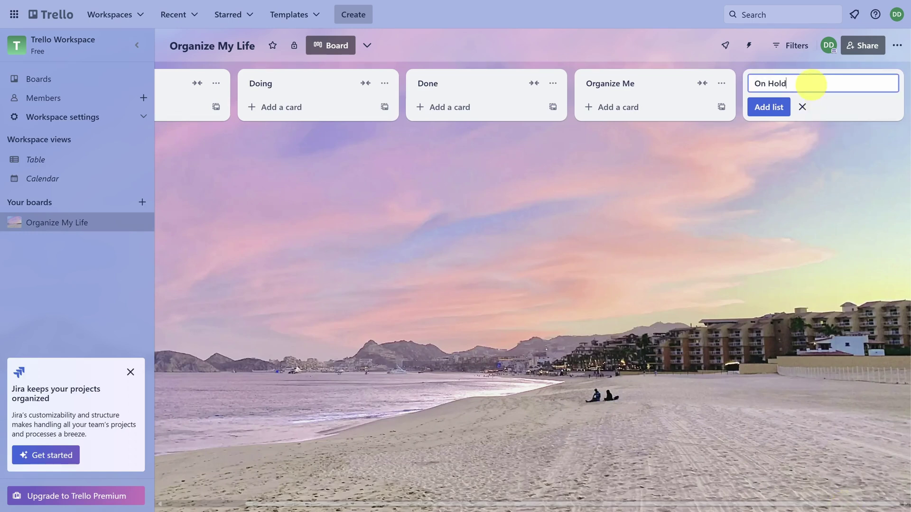
key("Return")
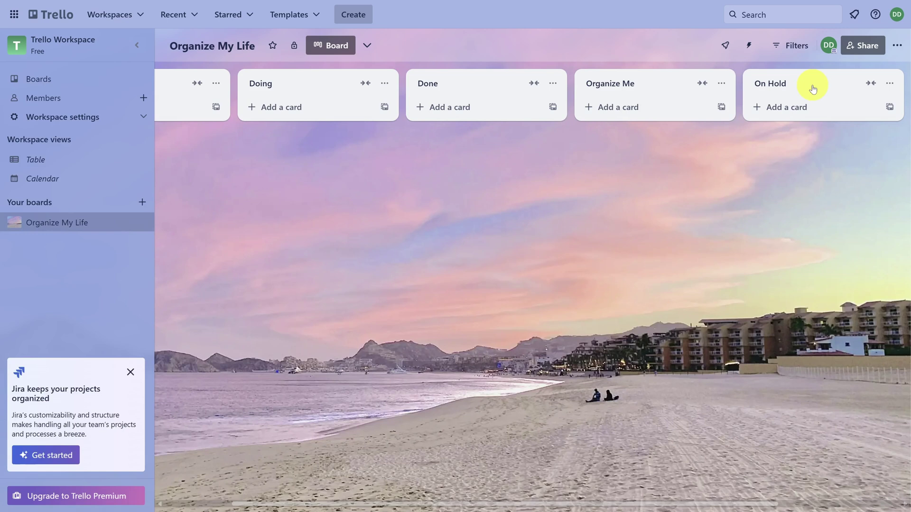
Move Organize Me to the far left and On Hold between To Do and Doing
left_click_drag(665, 86, 239, 82)
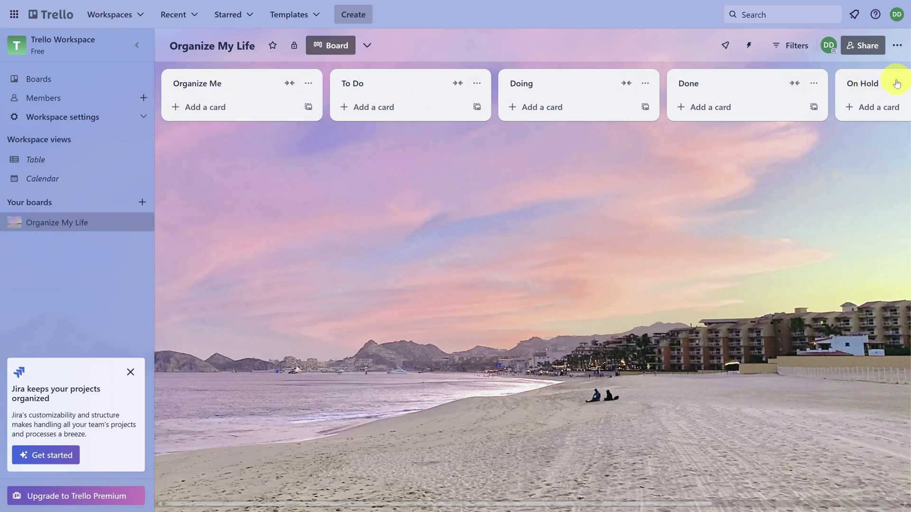
left_click_drag(895, 84, 408, 76)
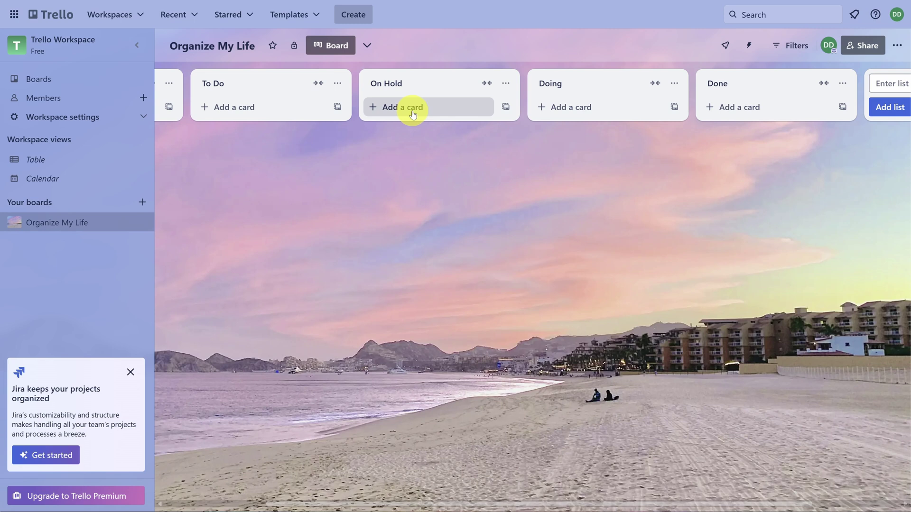
key("Escape")
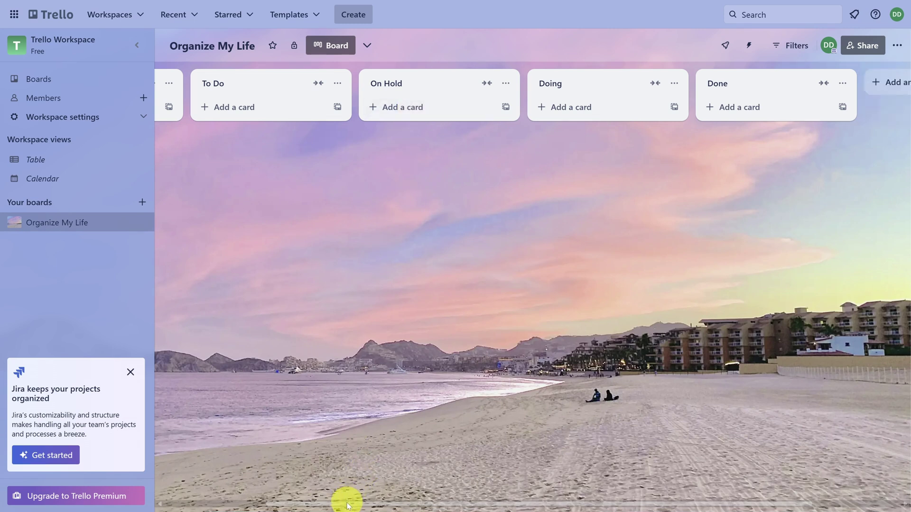
Add cards 'Write contract for ABC', 'Order printer paper', 'Reconcile books', 'Review contract internally' to Organize Me
left_click_drag(348, 501, 227, 508)
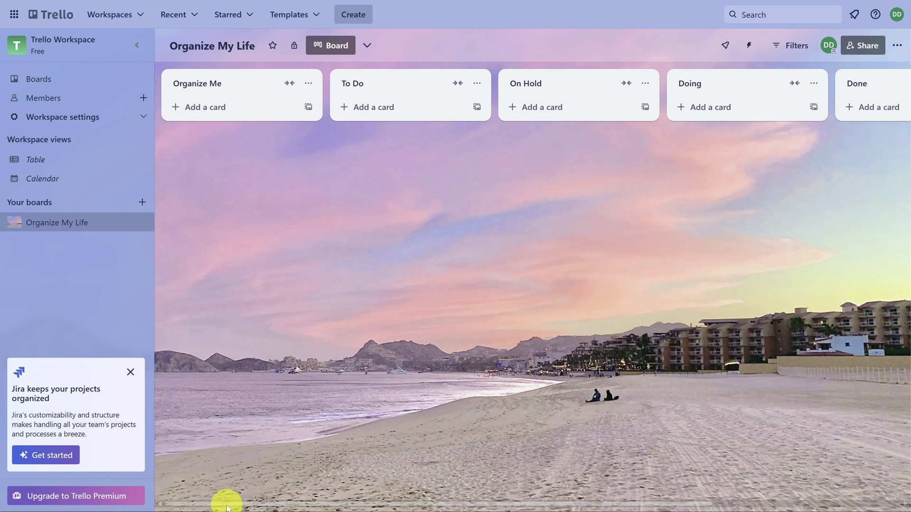
left_click(199, 106)
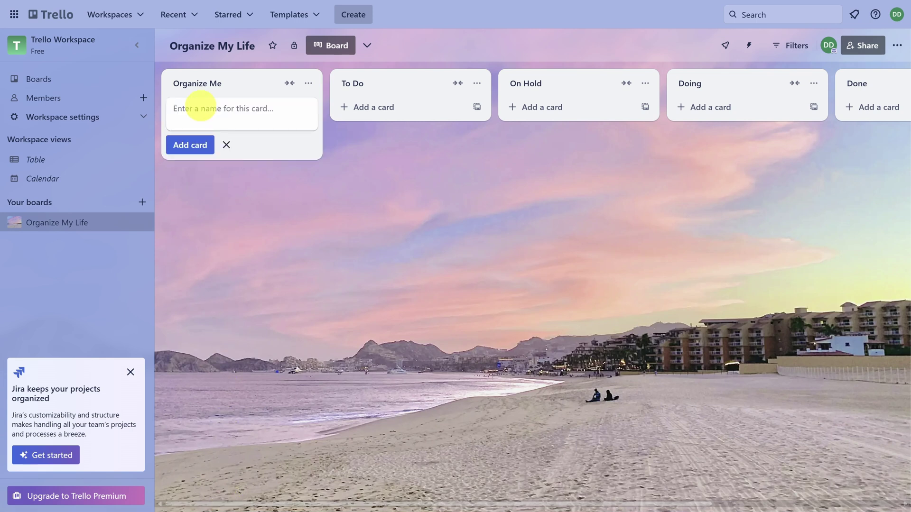
type("Write contract for ")
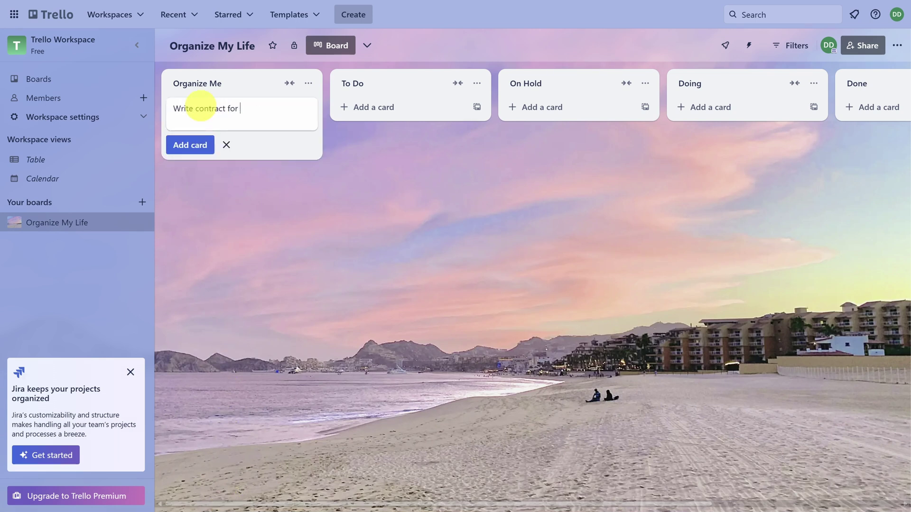
type("ABC")
key("Return")
type("Order printer pa")
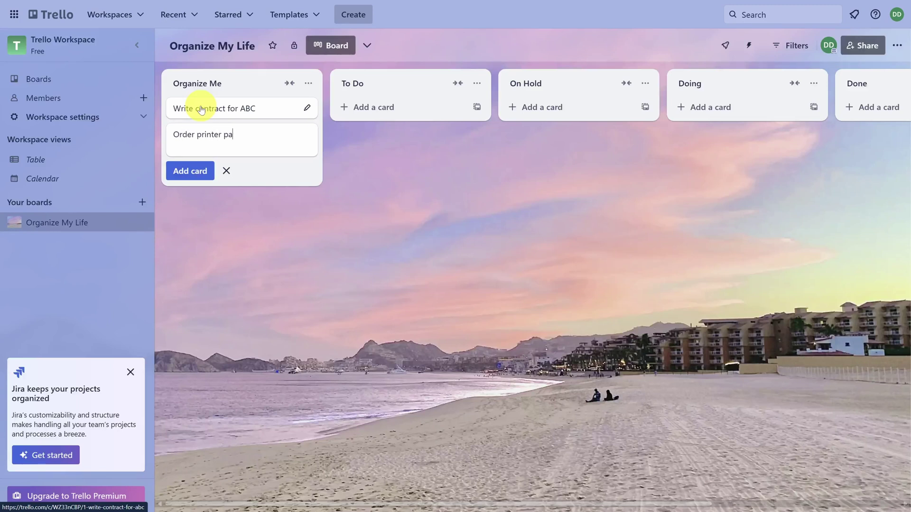
type("per")
key("Return")
type("Reconc")
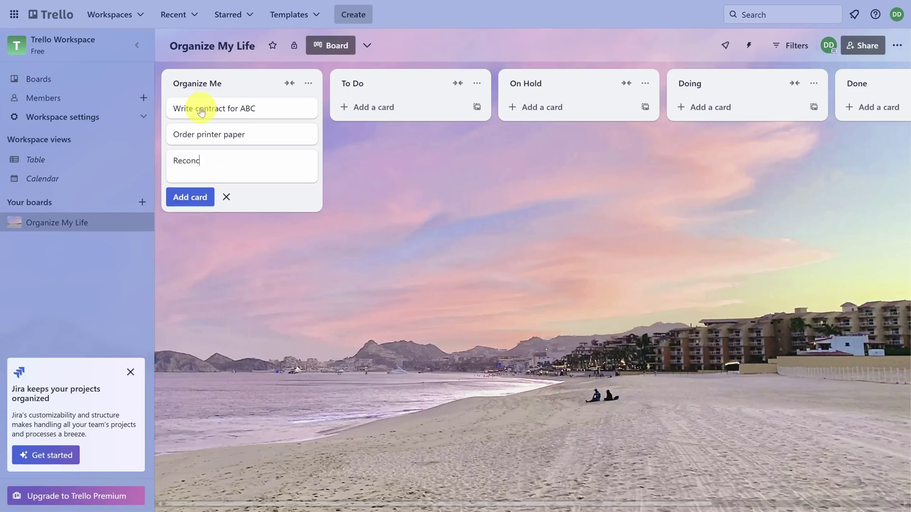
type("ile books")
key("Return")
type("Review")
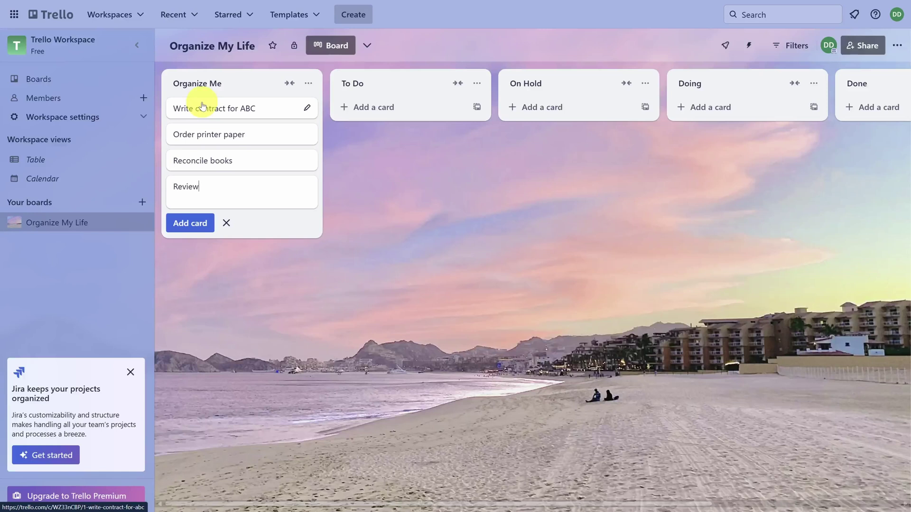
type(" contract internally")
key("Return")
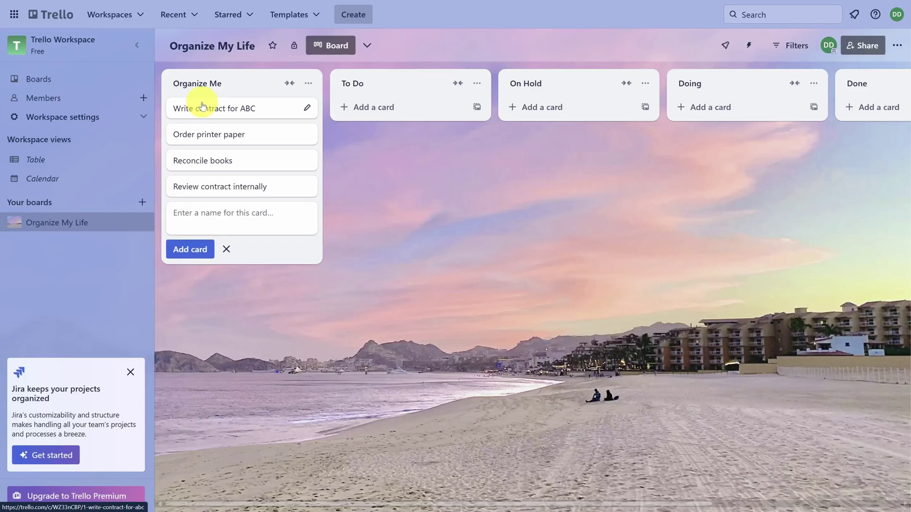
Save 'Up to Sep 30 2024' as the Reconcile books description and close the card
left_click(258, 163)
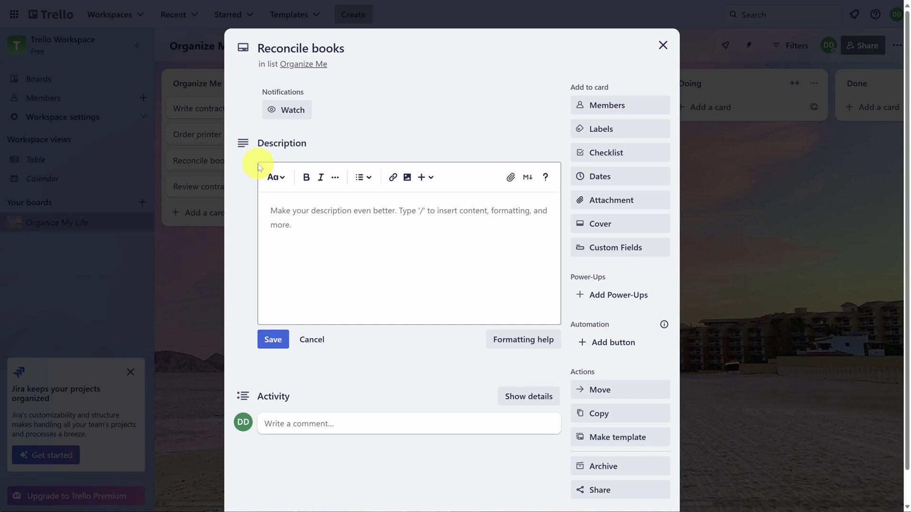
left_click(309, 218)
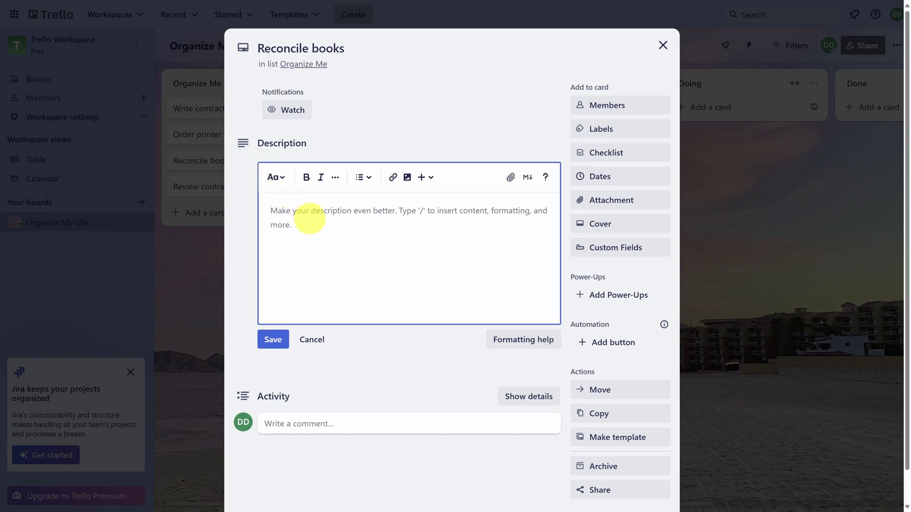
type("Up to Sep 30 2")
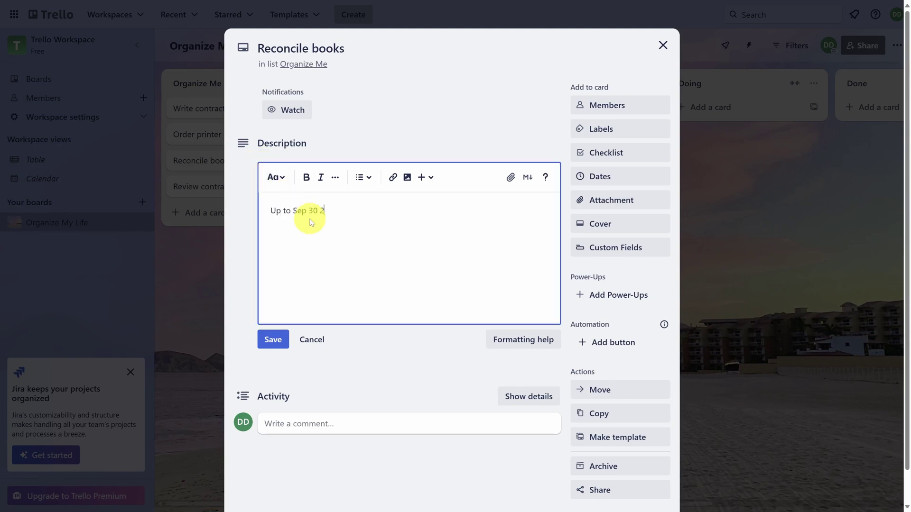
type("024")
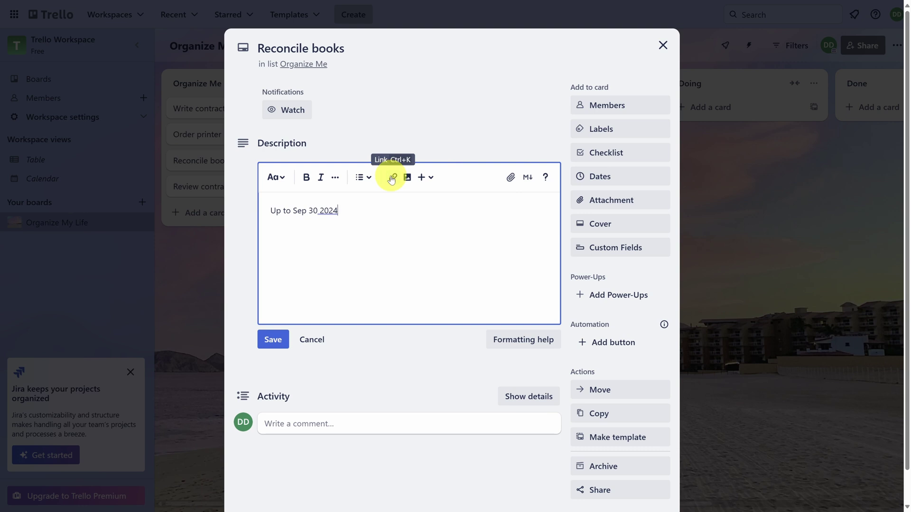
left_click(431, 179)
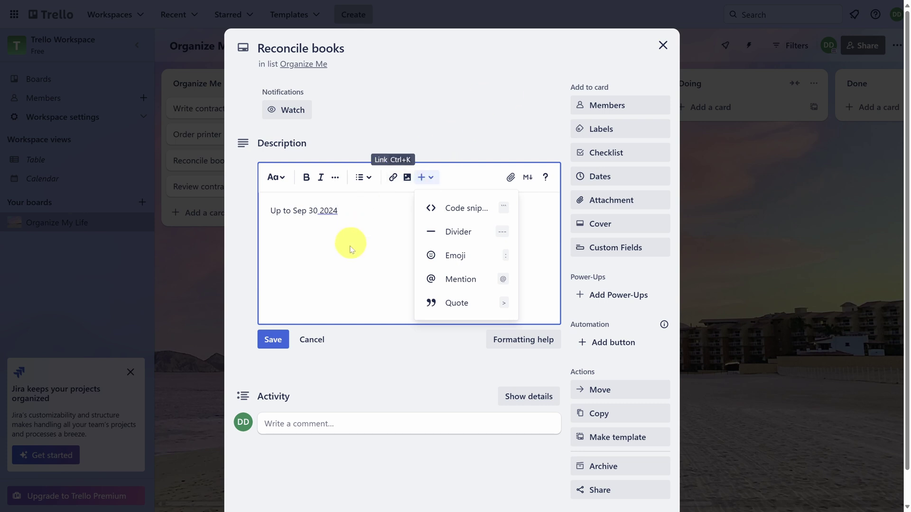
left_click(272, 340)
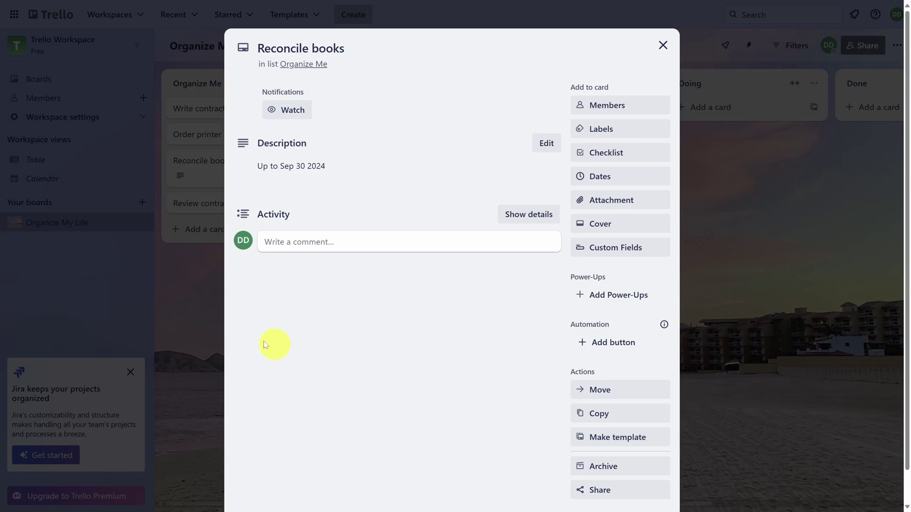
left_click(190, 313)
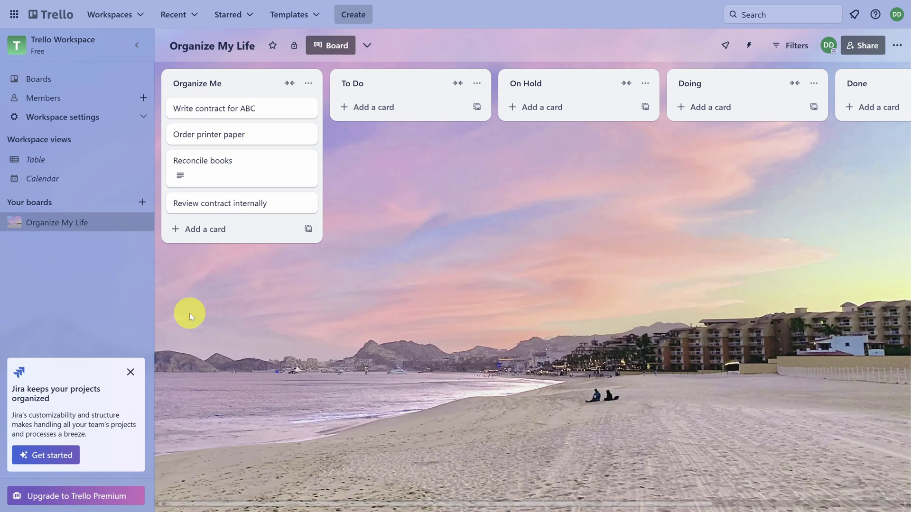
Rename the orange label 'ABC Partnership' and apply it to Write contract for ABC
left_click(265, 108)
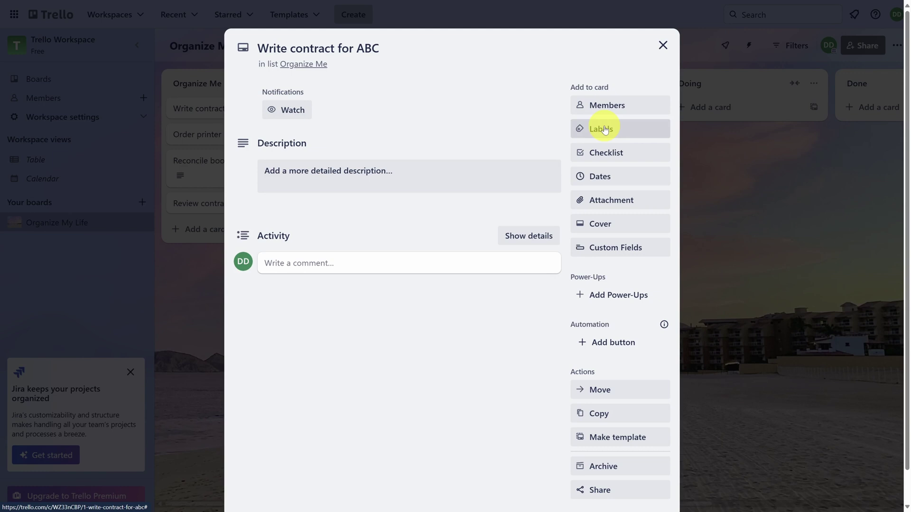
left_click(604, 129)
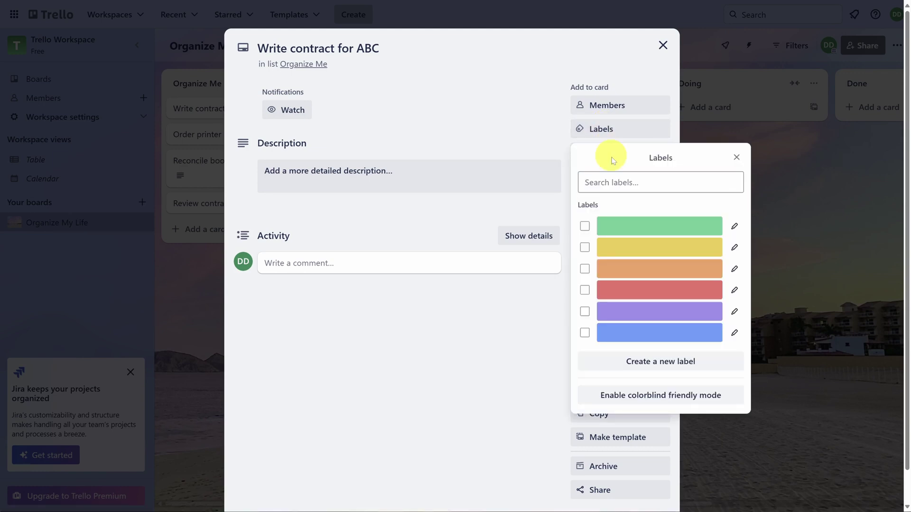
left_click(734, 270)
type("ABC Partnership")
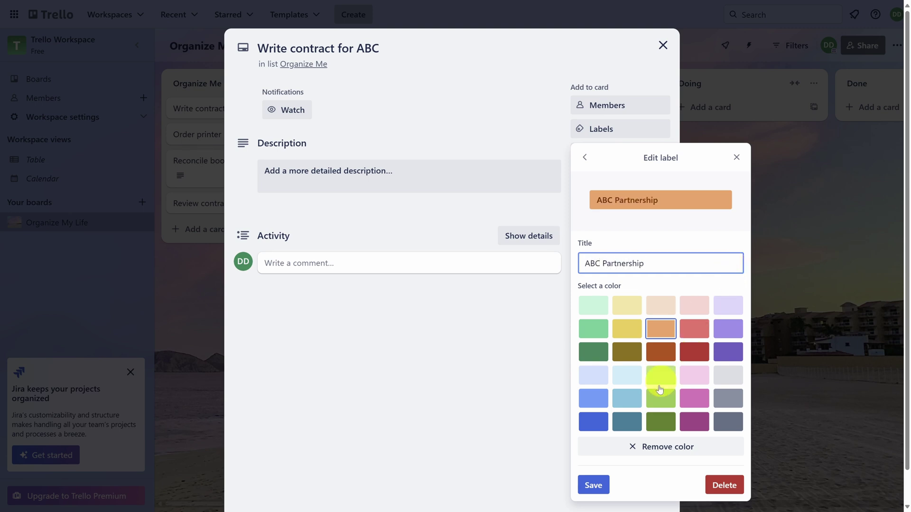
left_click(593, 485)
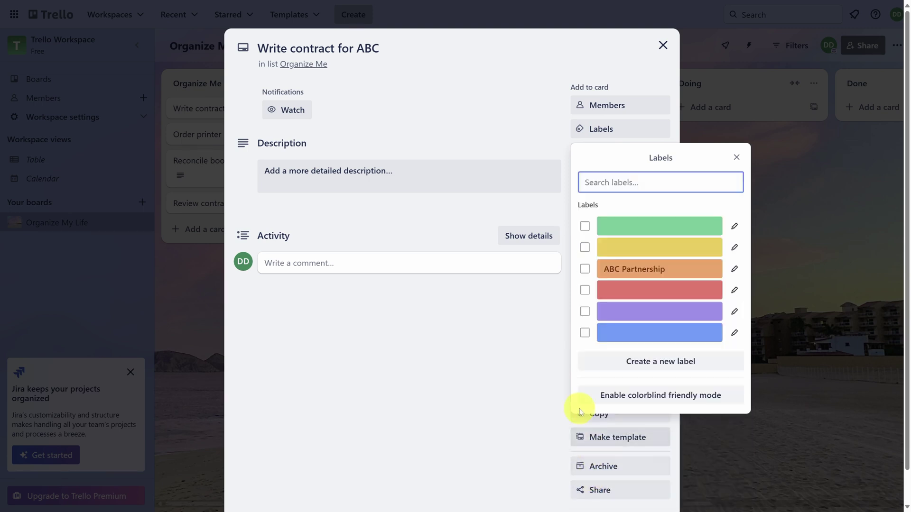
left_click(584, 269)
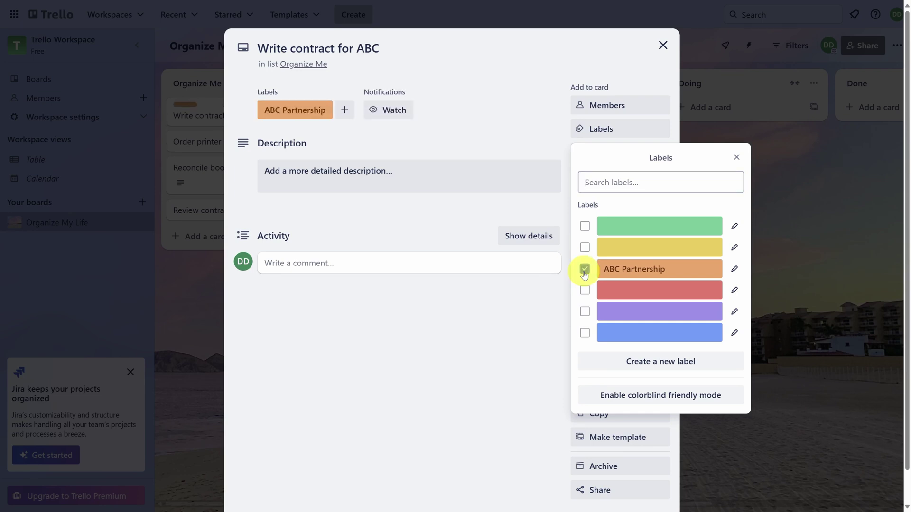
Rename the red label 'High Priority', apply it to the same card, and close it
left_click(735, 290)
type("High Priority")
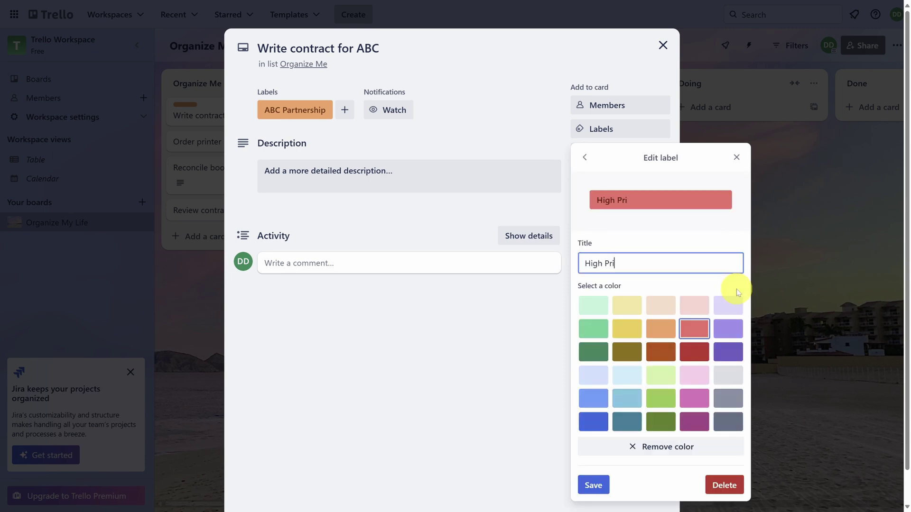
left_click(592, 484)
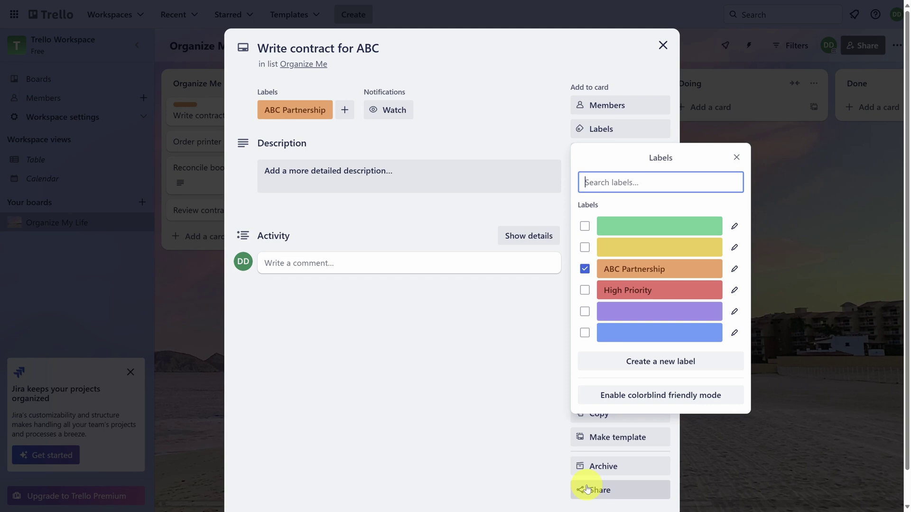
left_click(586, 291)
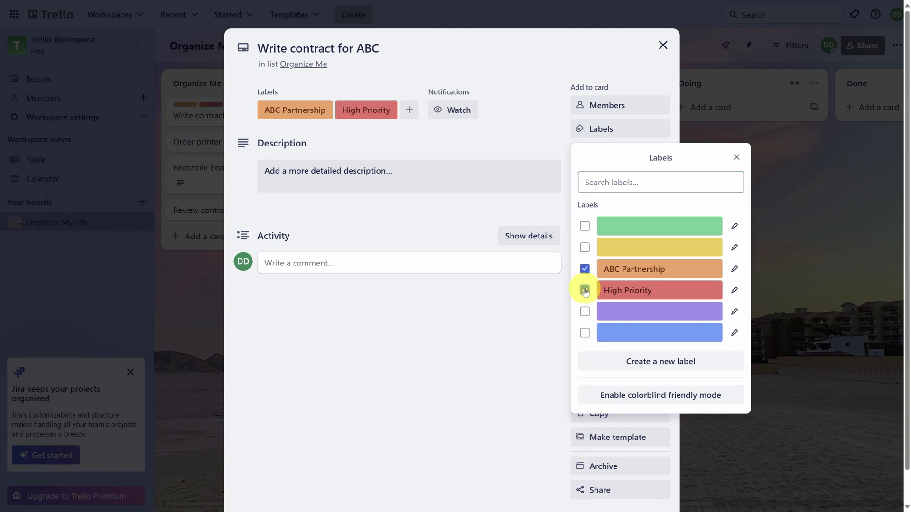
left_click(193, 332)
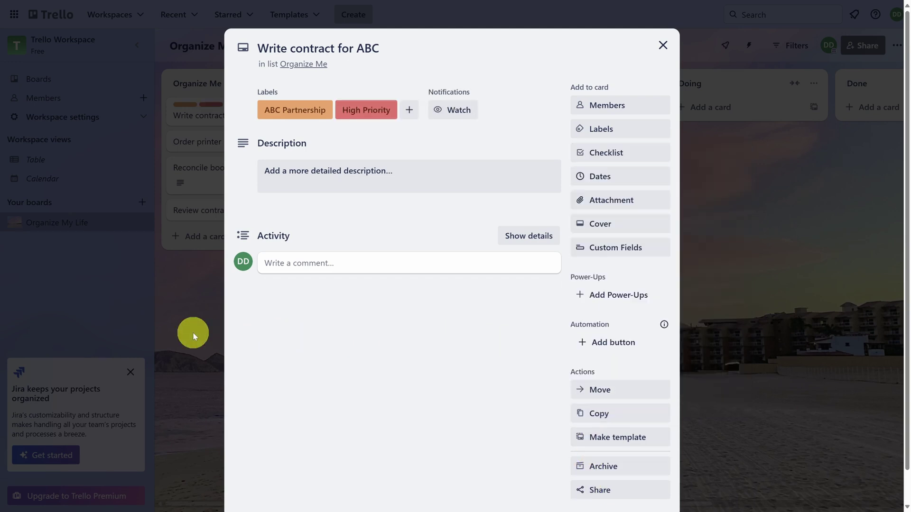
left_click(193, 332)
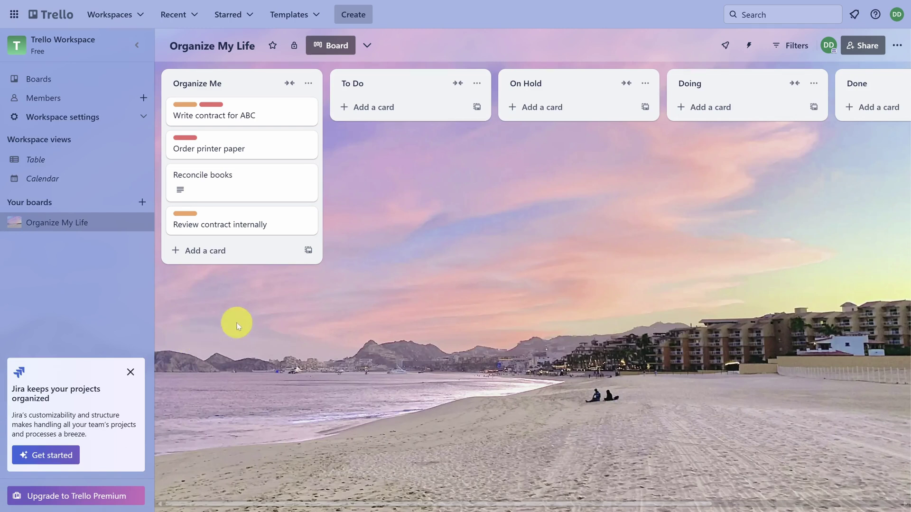
left_click(790, 51)
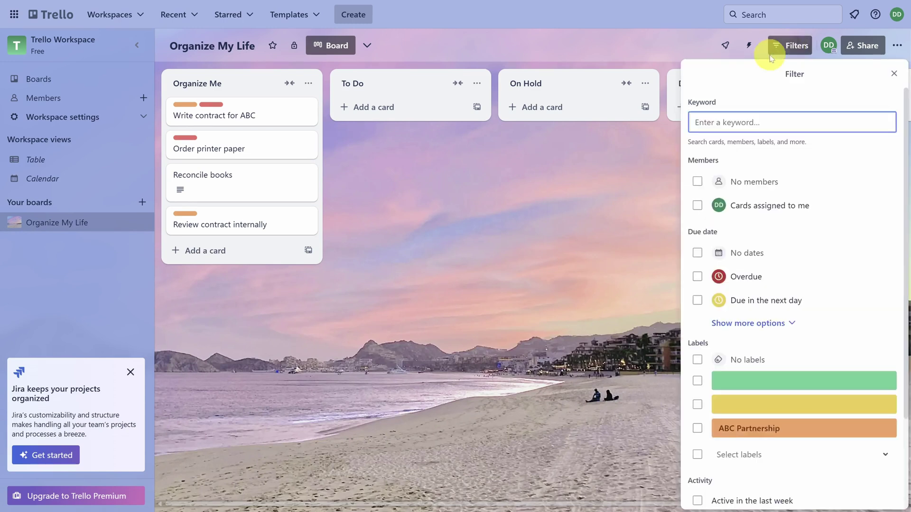
Filter to ABC Partnership cards, clear the filter, then open Review contract internally
left_click(697, 429)
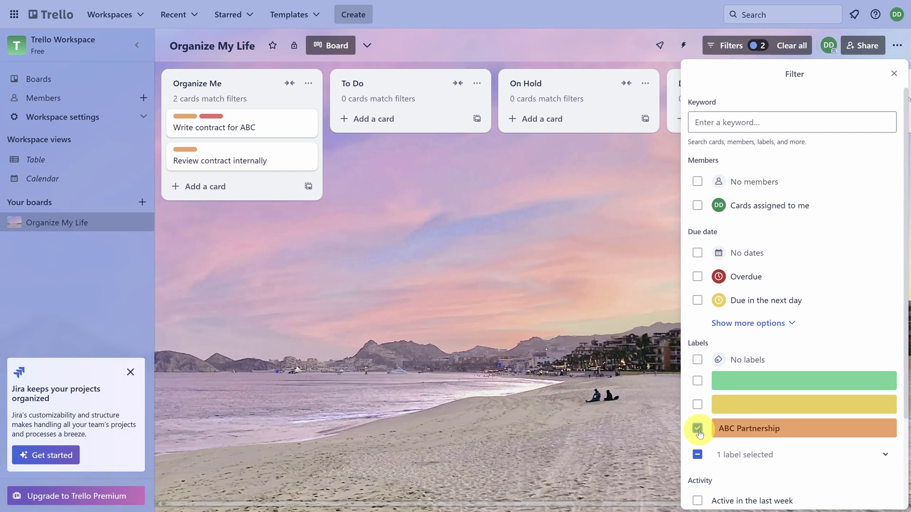
left_click(697, 429)
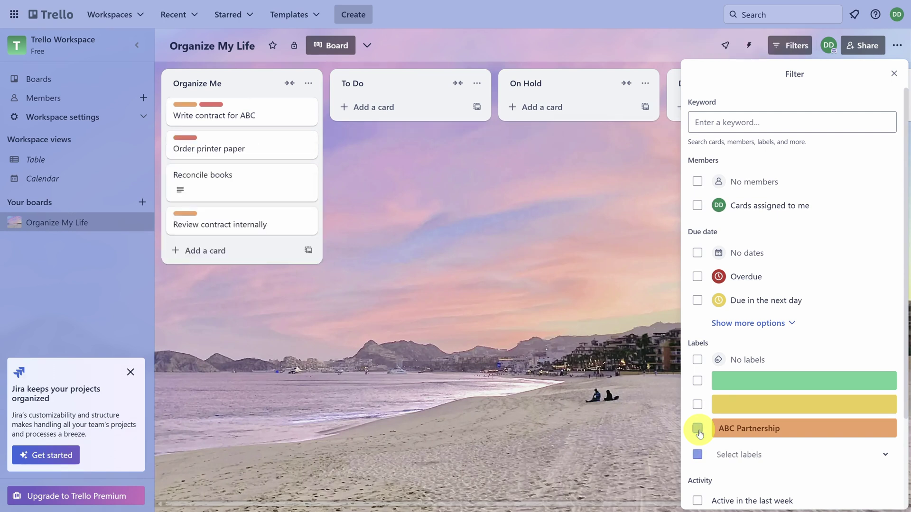
left_click(277, 228)
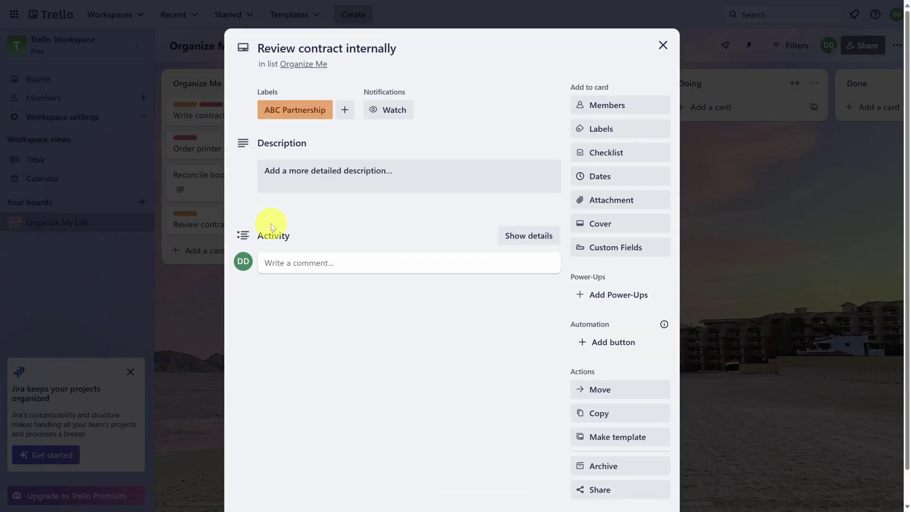
Give Review contract internally a Sep 24, 8:32 AM due date with a 1 Day before reminder
left_click(616, 177)
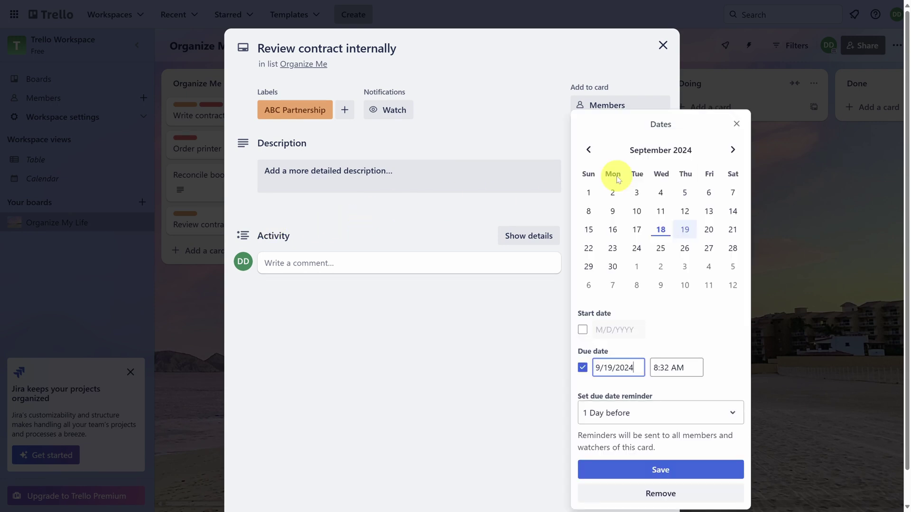
left_click(639, 248)
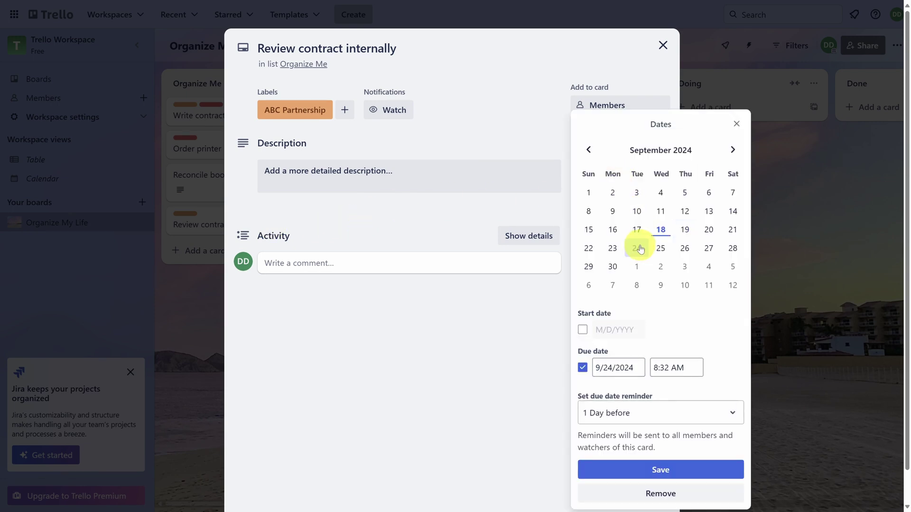
left_click(673, 417)
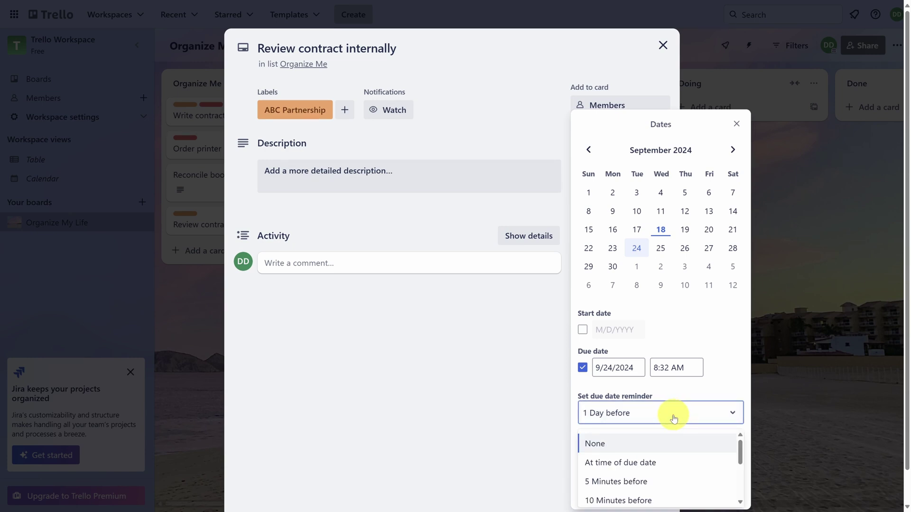
left_click(673, 418)
left_click(681, 469)
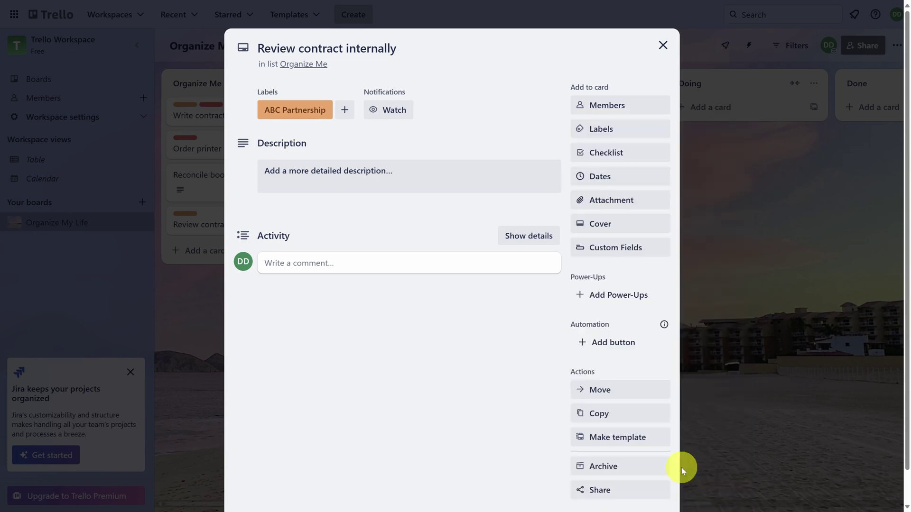
left_click(706, 418)
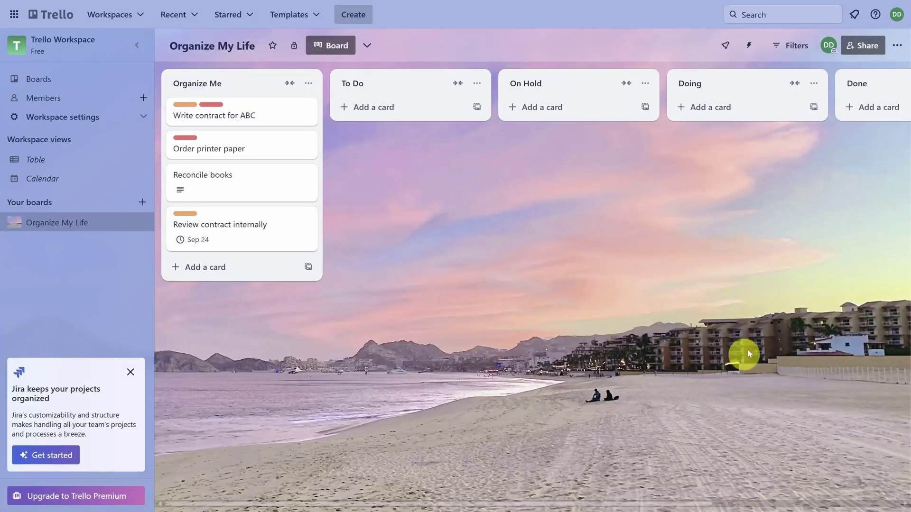
left_click(853, 19)
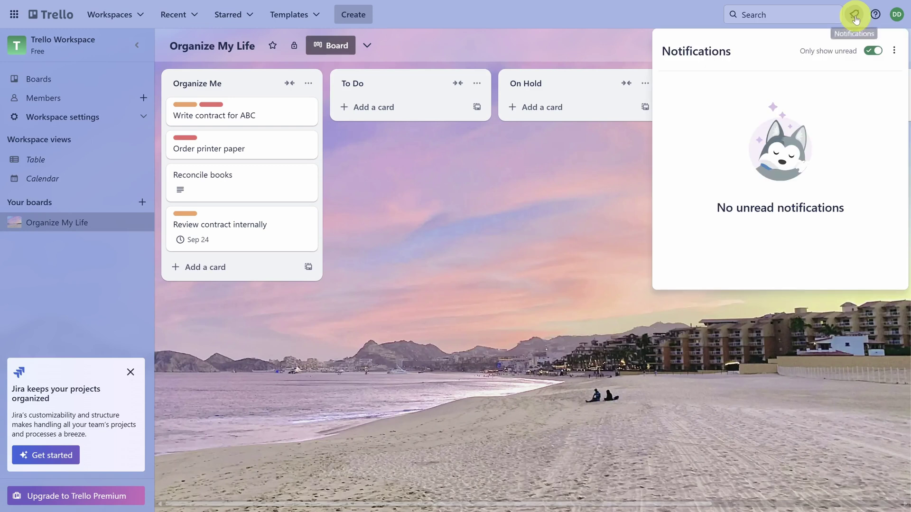
left_click(856, 19)
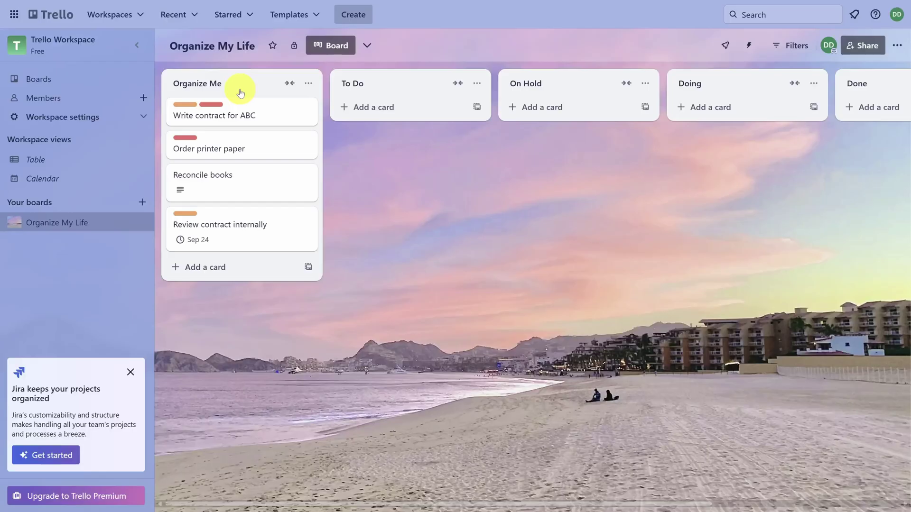
Add the 'Create and deliver internal efficiency proposal for manager' and 'Move ABC project forward' cards under Doing
left_click(714, 108)
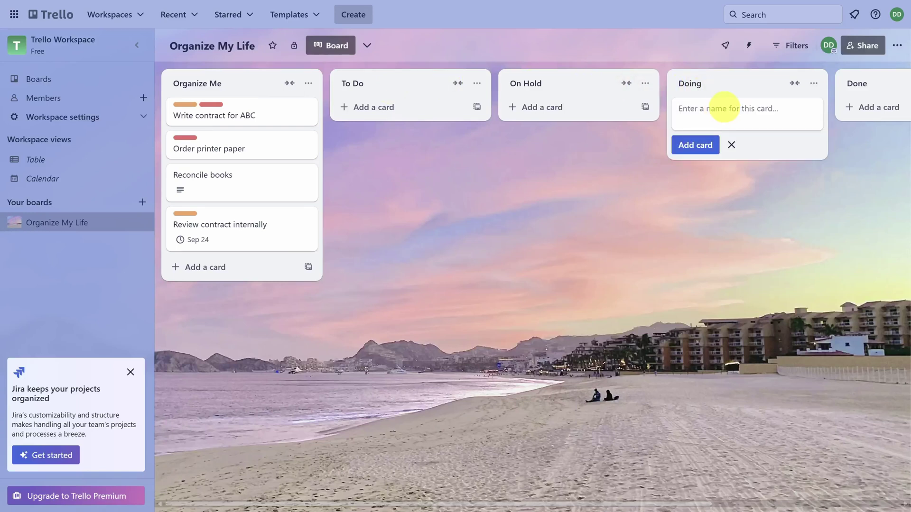
type("Create and deliver internal efficiency proposal for manager")
key("Return")
type("M")
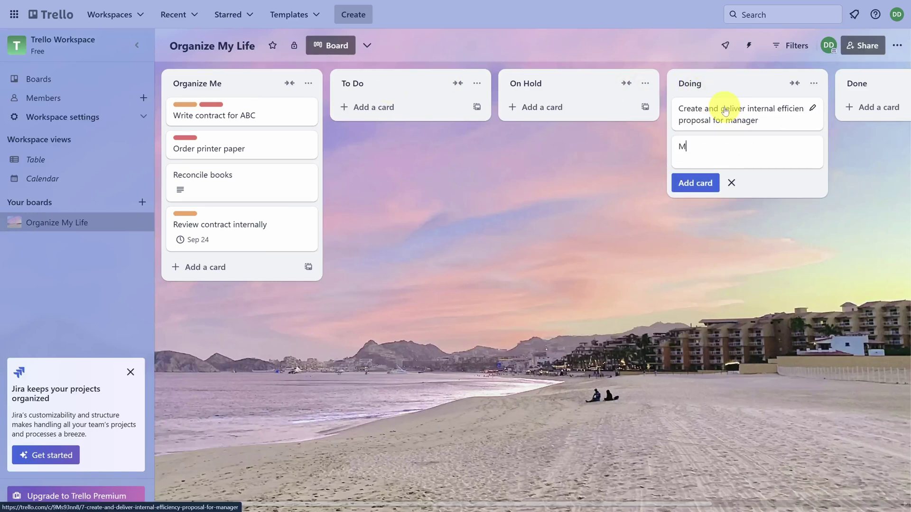
type("ove ABC project forward")
key("Return")
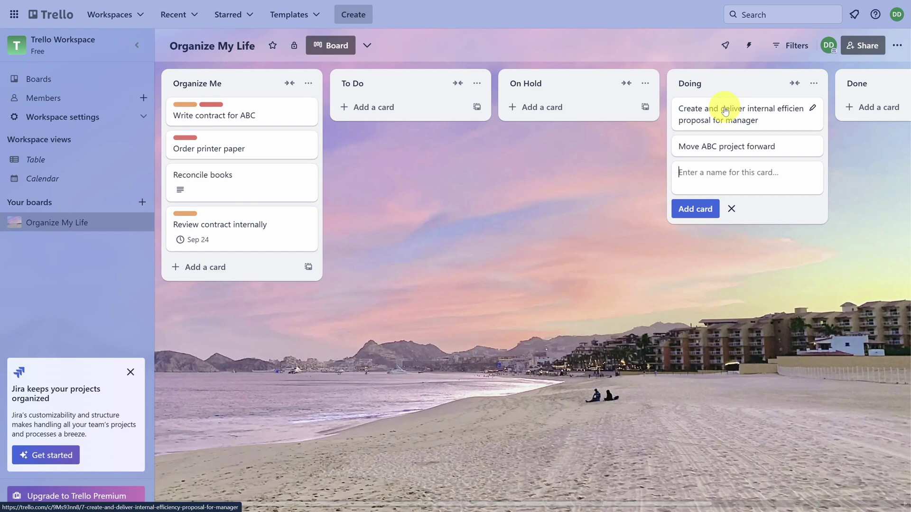
Copy the web address of the Write contract for ABC card
left_click(266, 114)
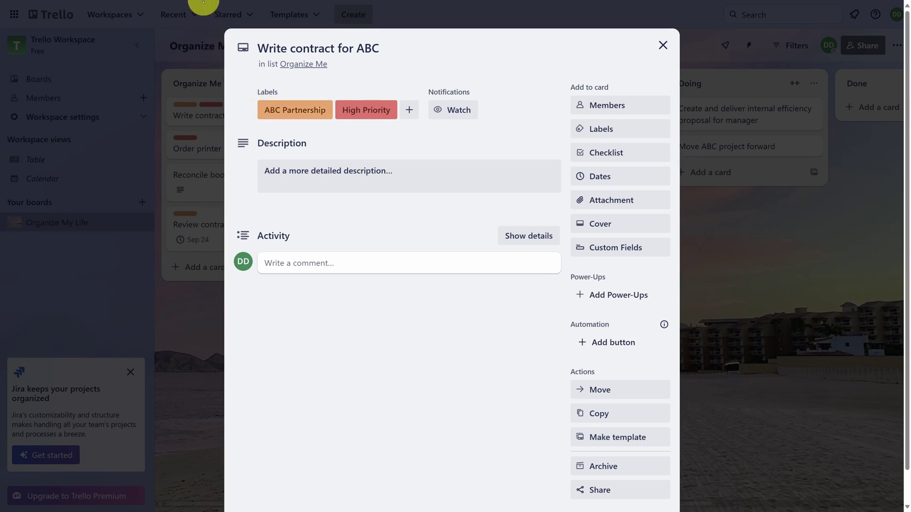
left_click(218, 24)
key("ctrl+c")
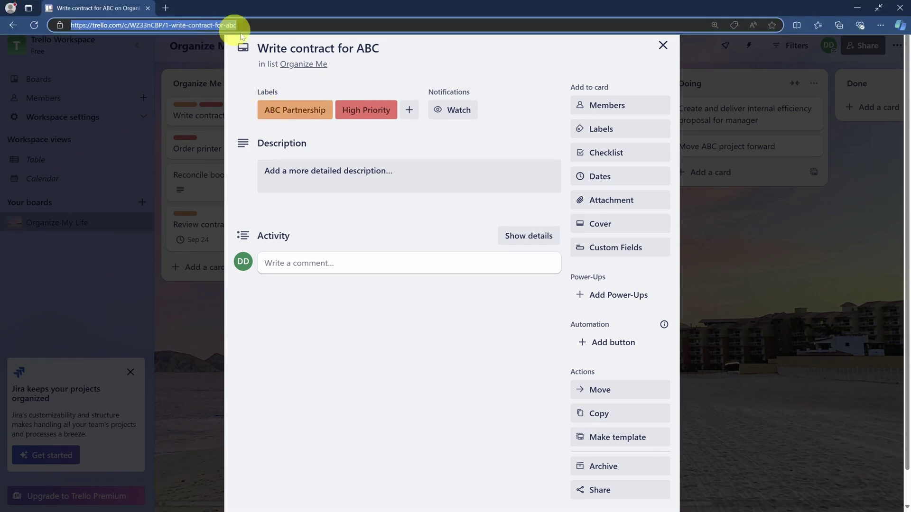
left_click(758, 257)
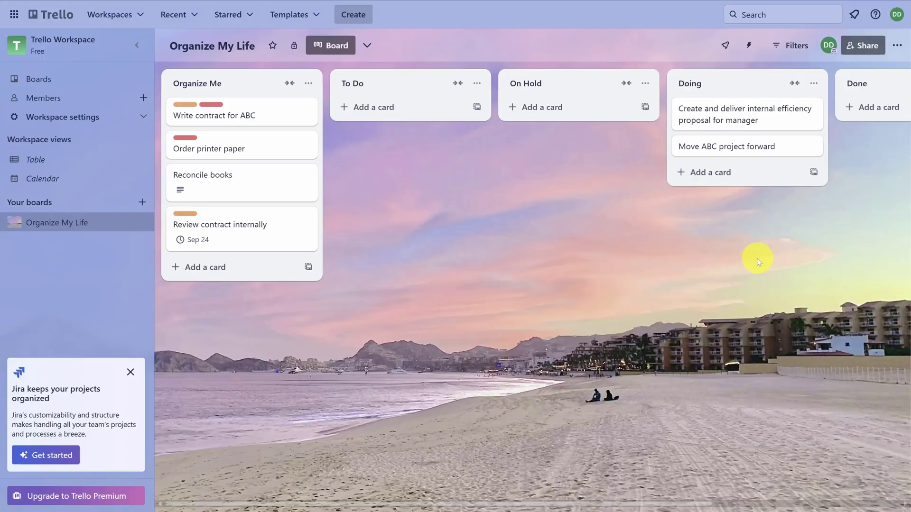
Give Move ABC project forward a checklist with the contract card link and 'Schedule internal review meeting'
left_click(723, 152)
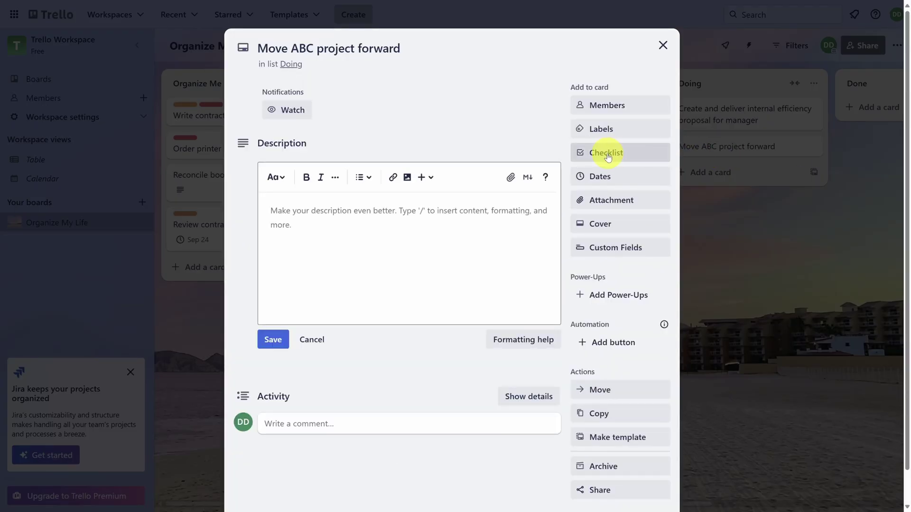
left_click(607, 153)
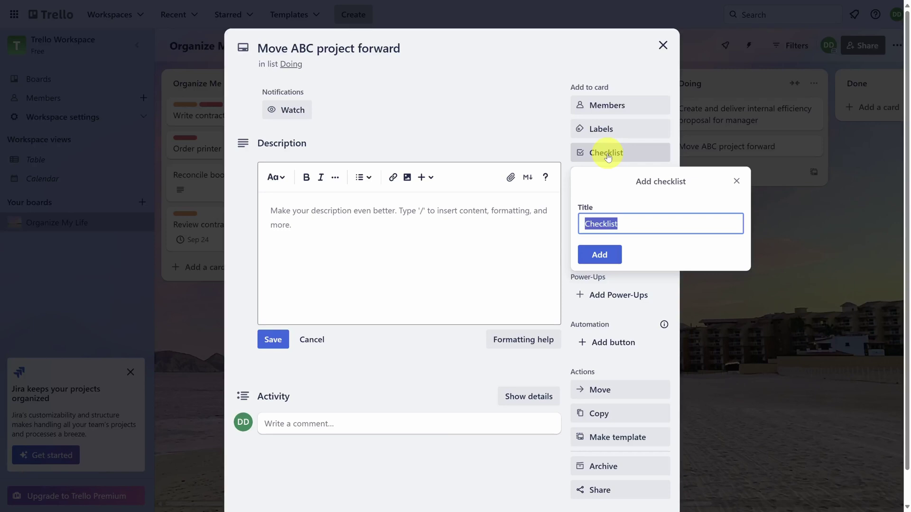
left_click(598, 255)
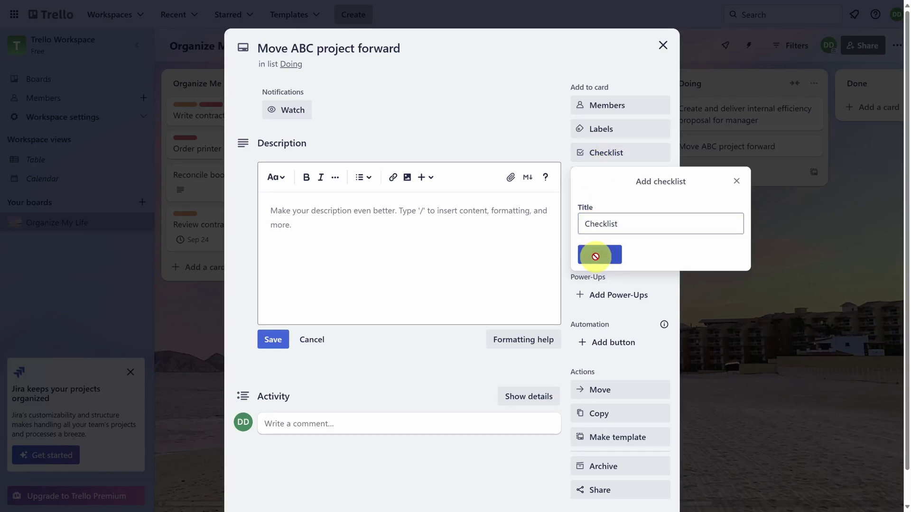
key("ctrl+v")
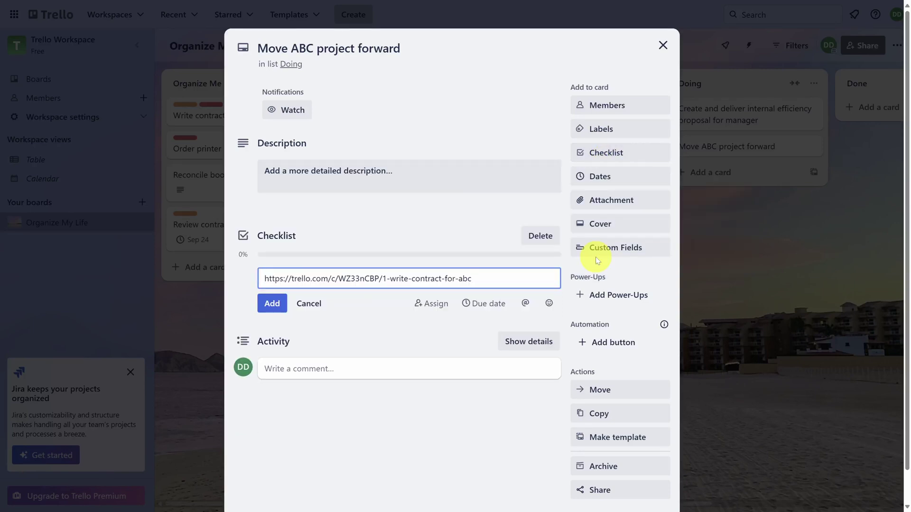
key("Return")
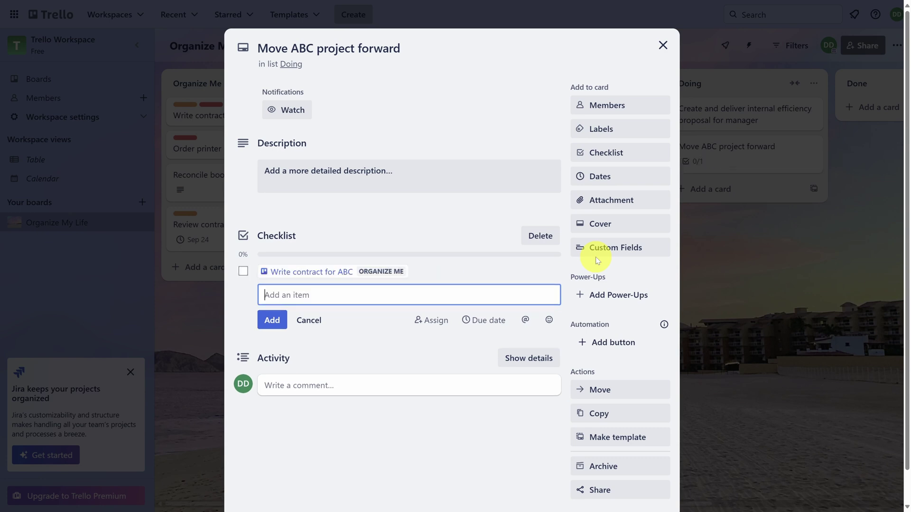
type("Schedule t")
key("BackSpace")
type("internal review ")
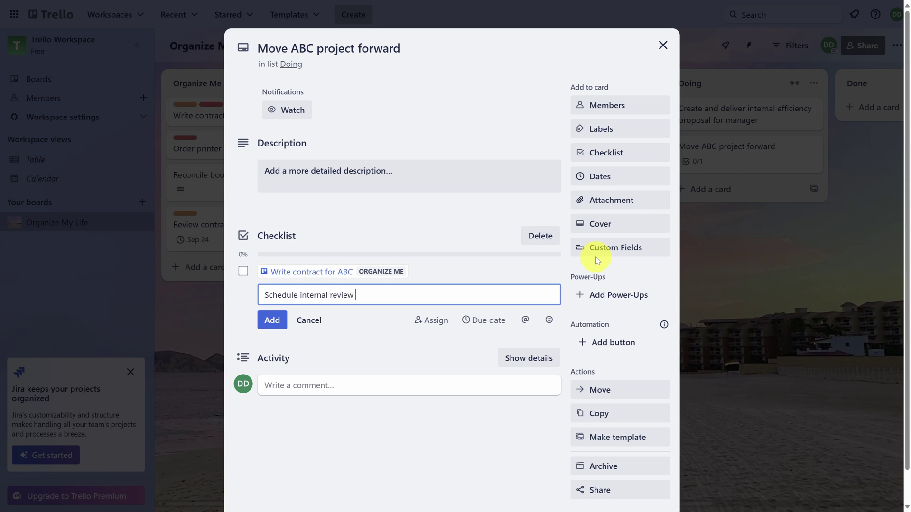
type("meeting")
key("Return")
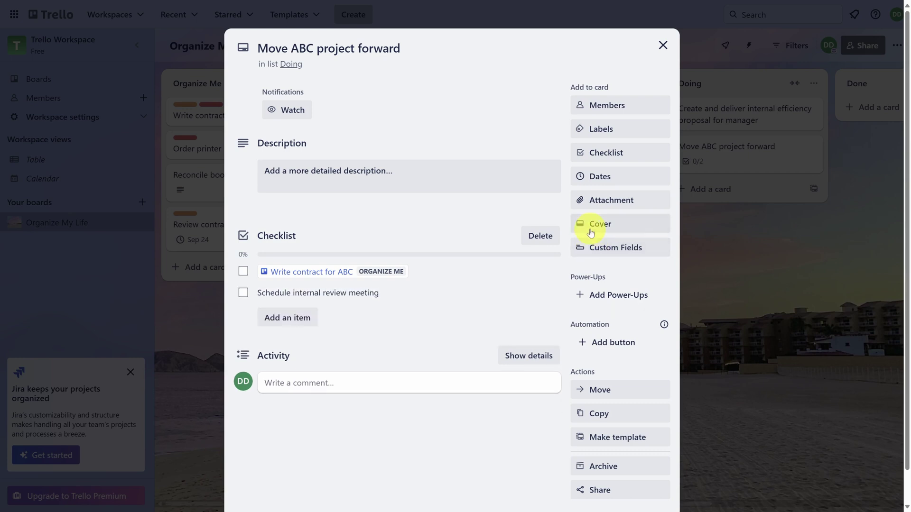
Label the card ABC Partnership and High Priority
left_click(588, 130)
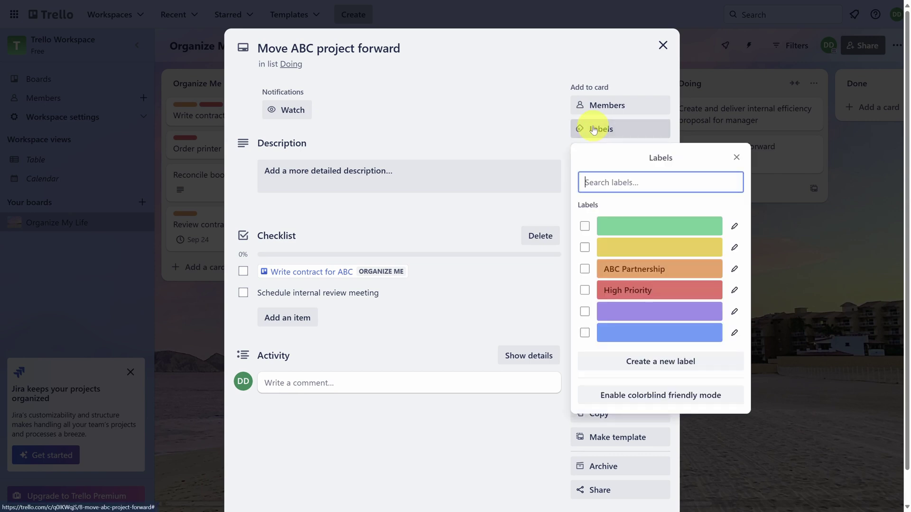
left_click(585, 268)
left_click(585, 290)
left_click(565, 290)
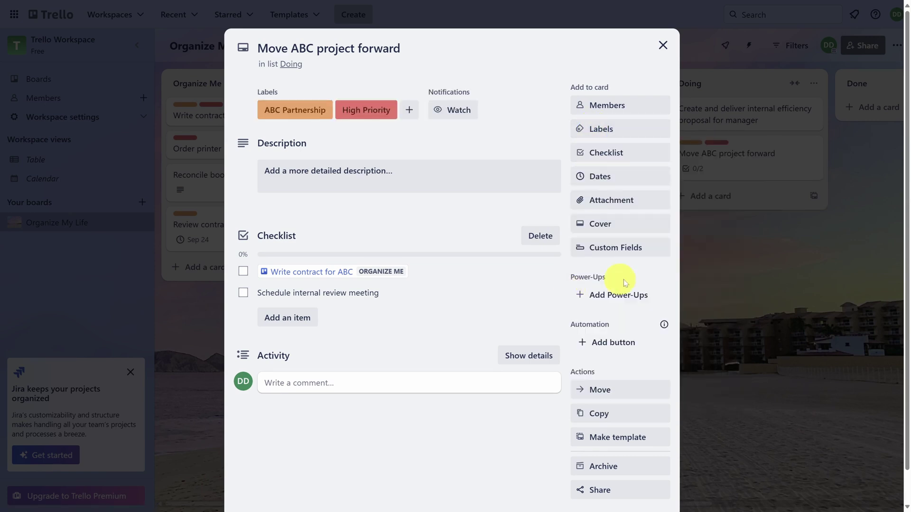
left_click(727, 282)
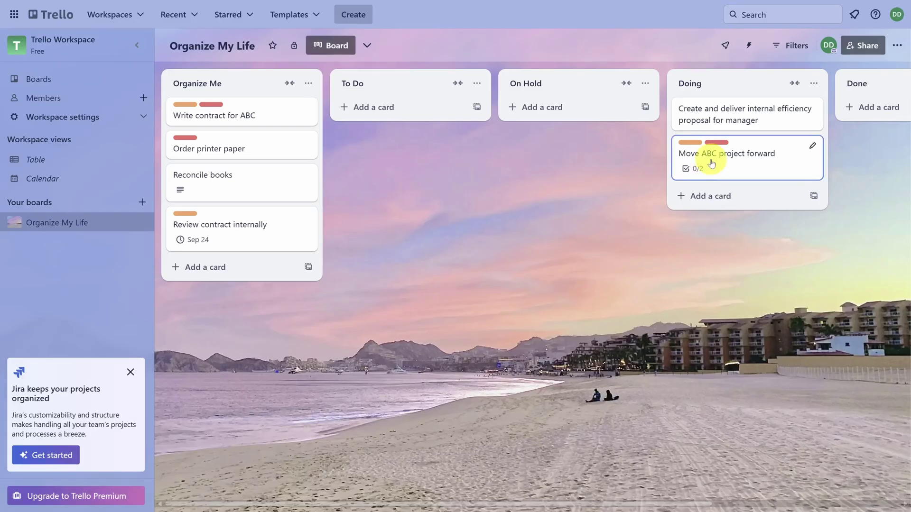
Archive the Write contract for ABC card from its quick-actions menu
right_click(238, 117)
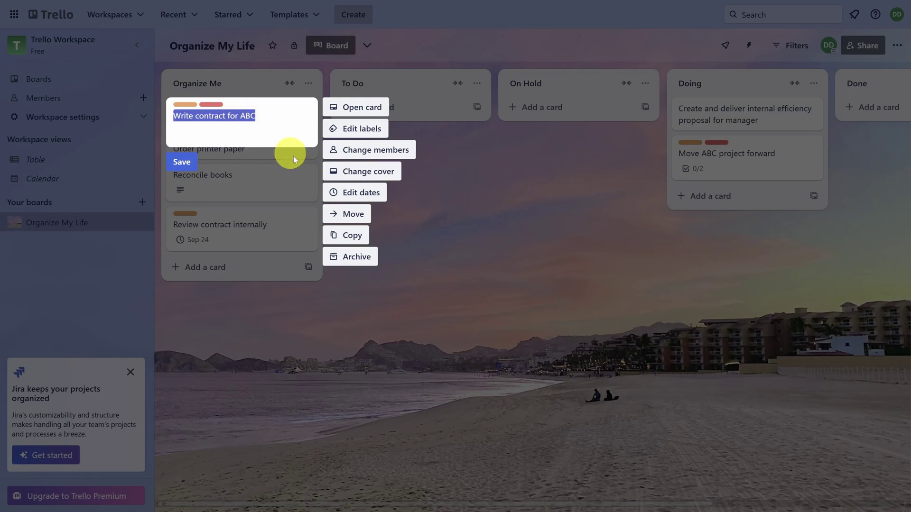
left_click(361, 258)
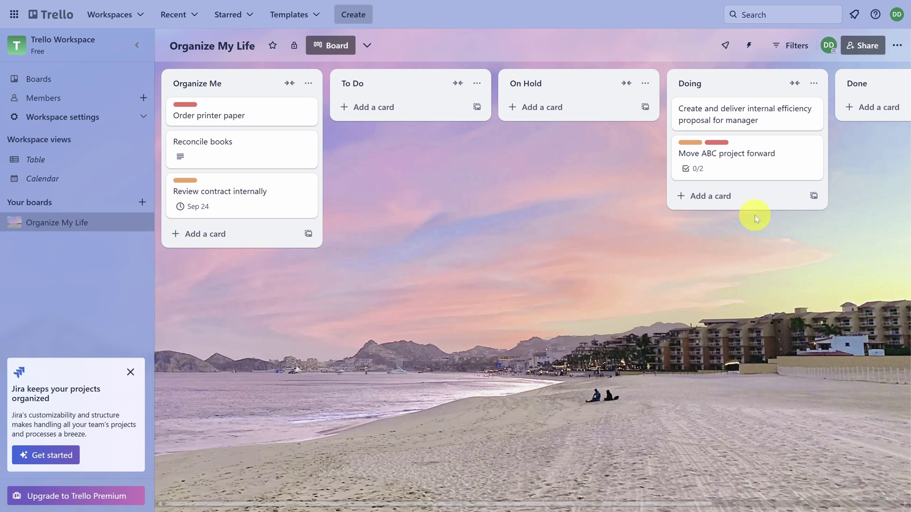
Drag the efficiency proposal card to Done and Move ABC project forward to On Hold
mouse_move(741, 118)
left_mouse_down()
mouse_move(872, 119)
mouse_move(726, 116)
left_mouse_up()
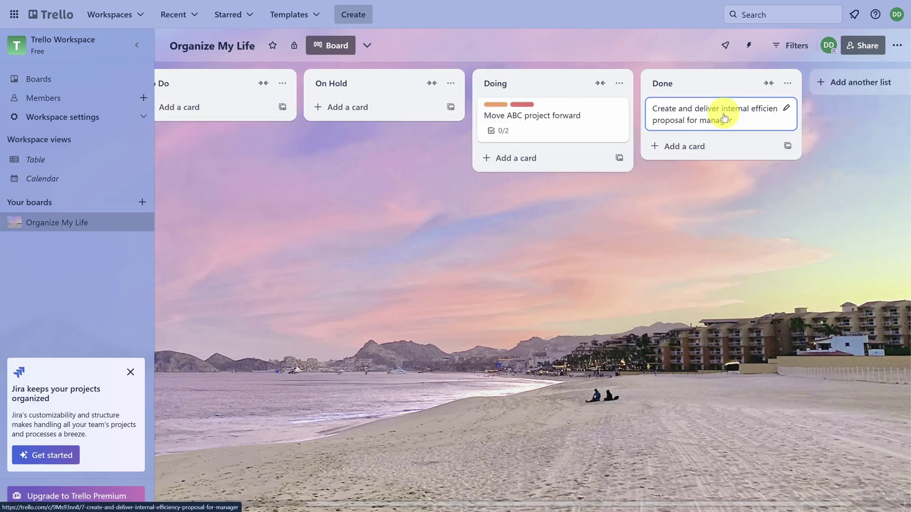
left_click_drag(524, 503, 346, 504)
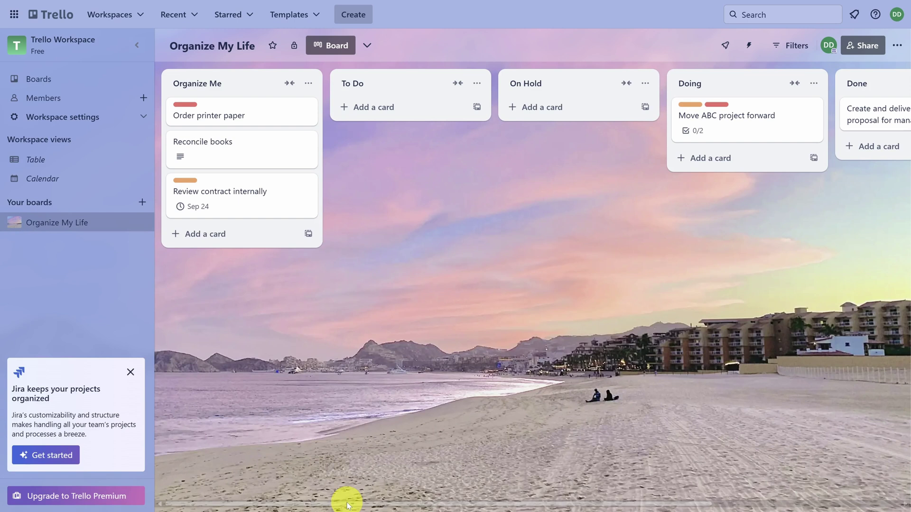
left_click_drag(742, 122, 574, 130)
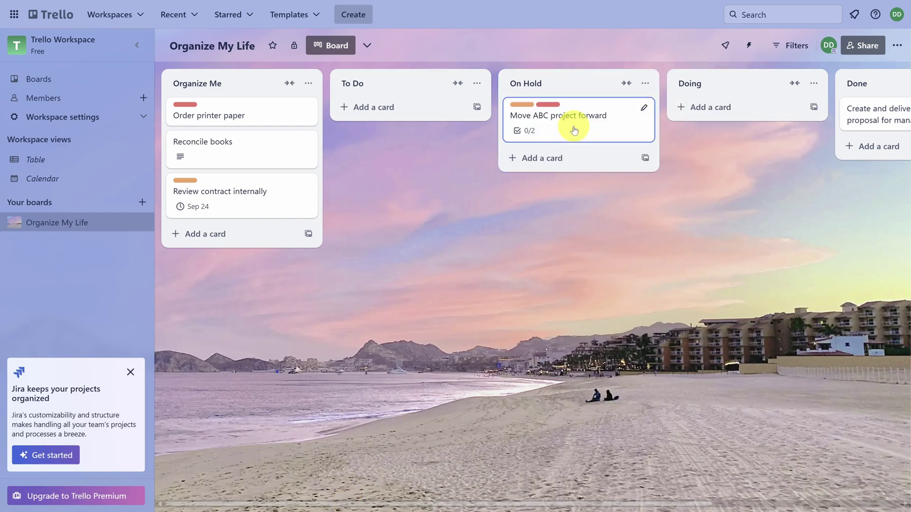
Add a 'Call' reminder card for a contact to the Organize Me list
left_click(232, 232)
type("Call Kevin")
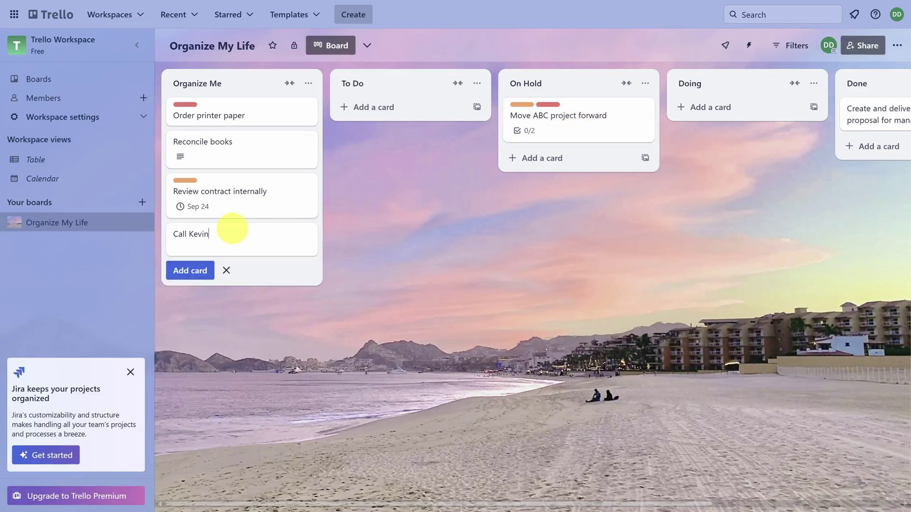
key("Return")
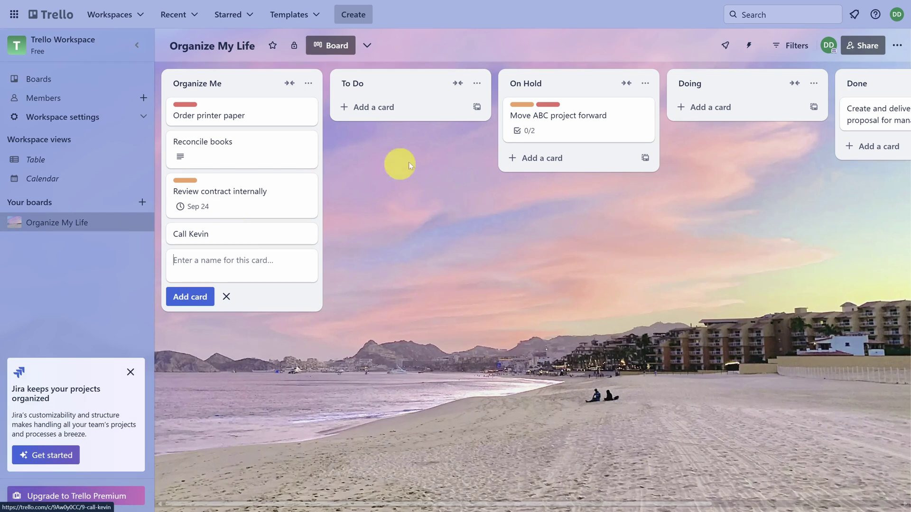
Add a 'Schedule 1:1s' card to the Doing list
left_click(733, 108)
type("Sche")
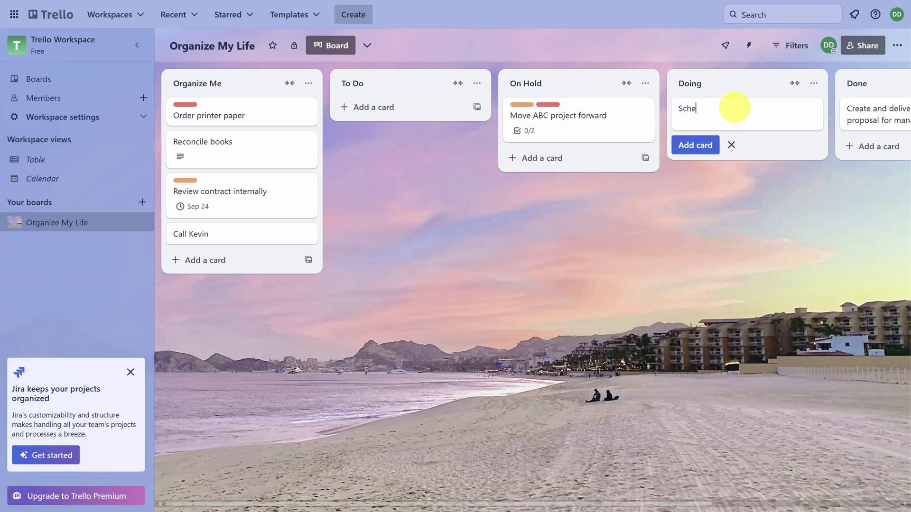
type("dule 1:1s")
key("Return")
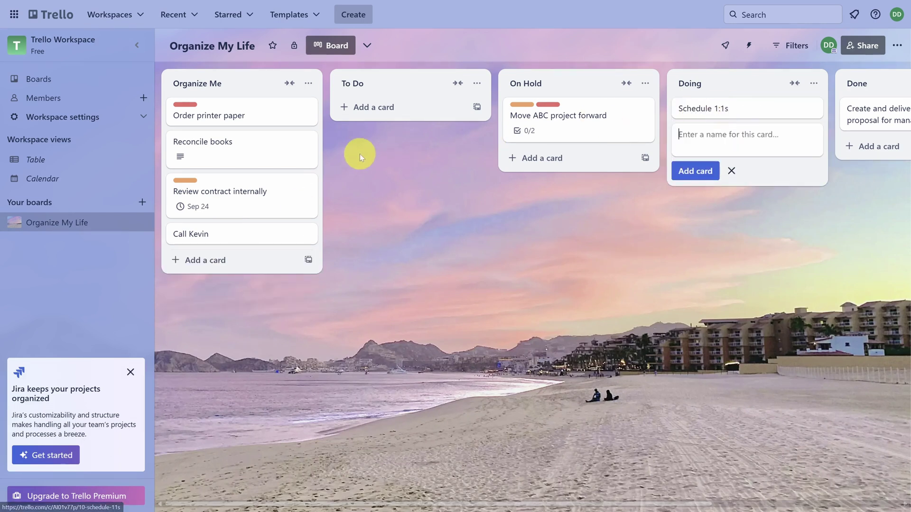
right_click(271, 148)
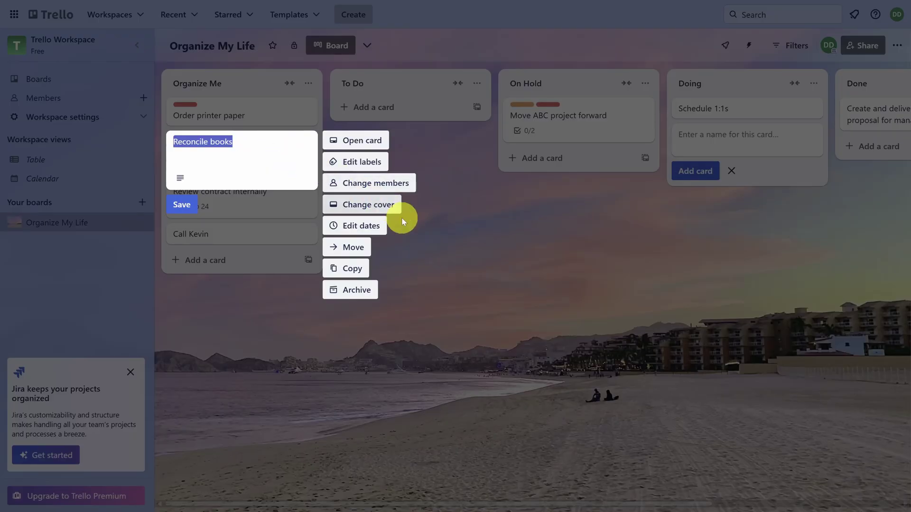
left_click(469, 260)
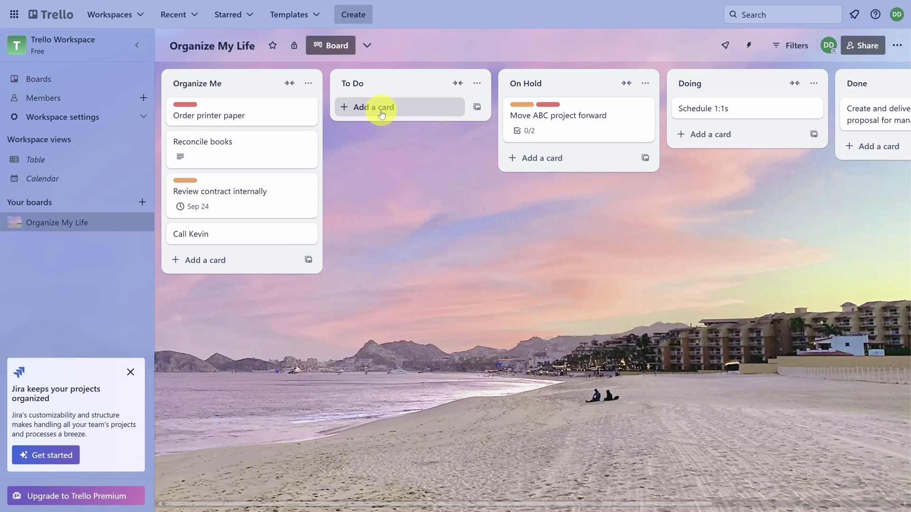
Search the Power-Ups directory for 'calendar' and add the Calendar Power-Up to the board
left_click(365, 47)
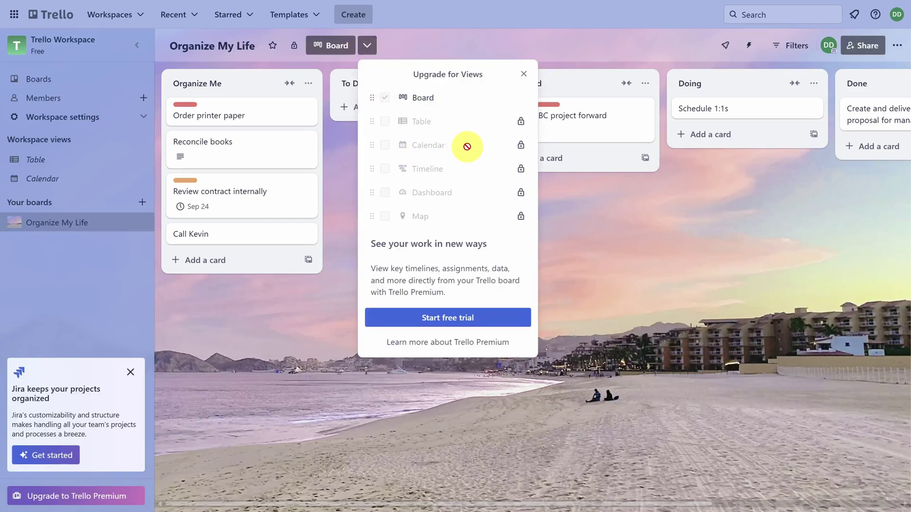
left_click(726, 47)
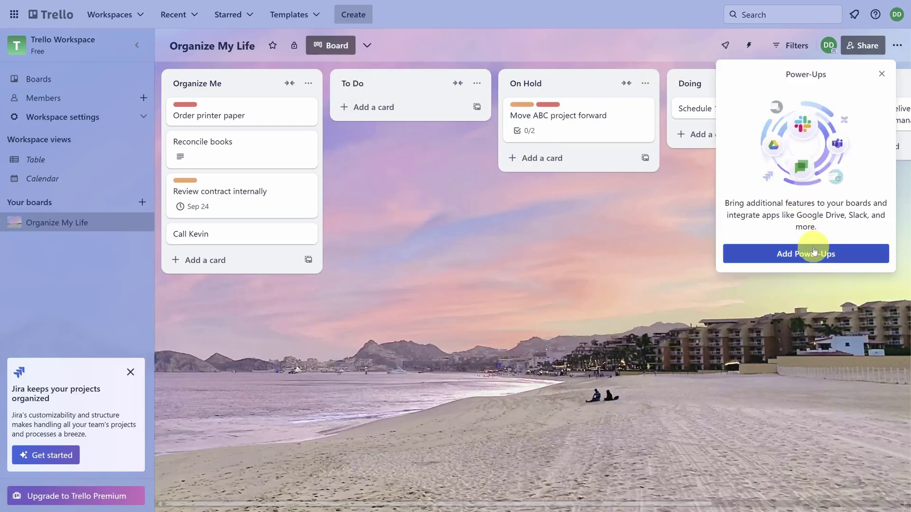
left_click(814, 253)
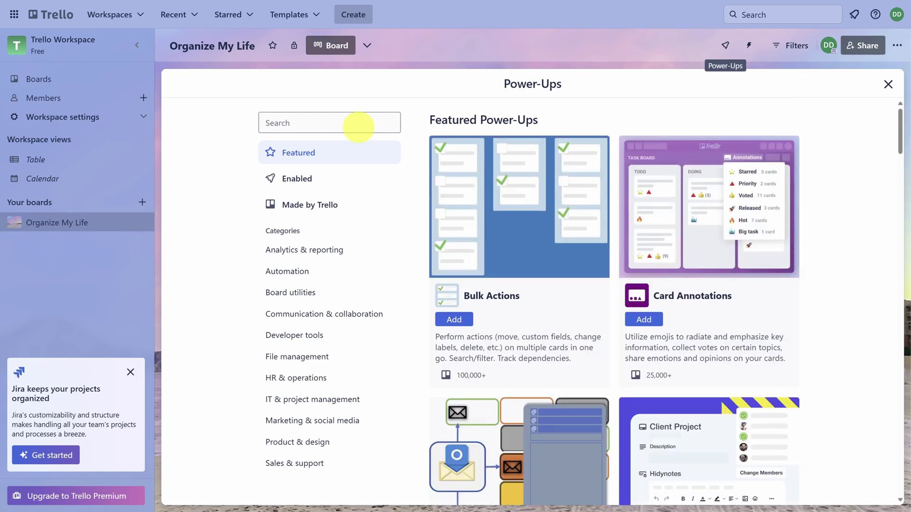
left_click(342, 123)
type("calendar")
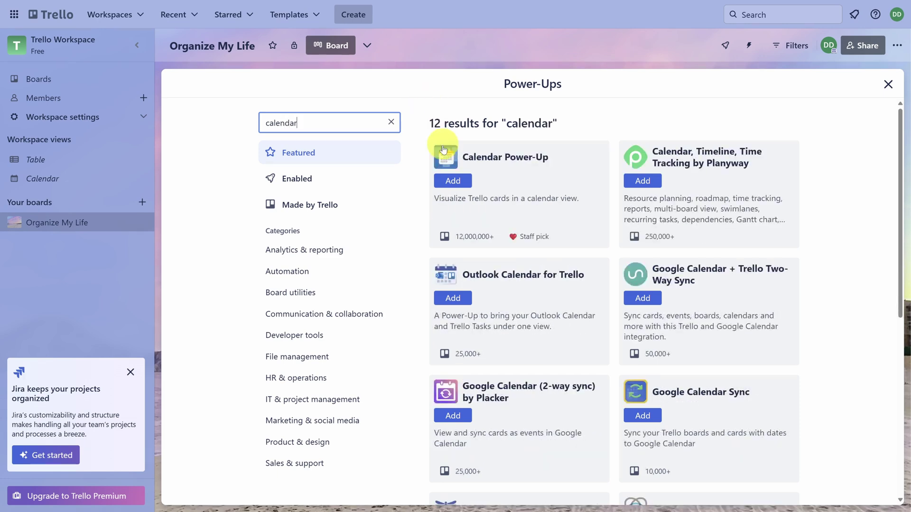
left_click(450, 182)
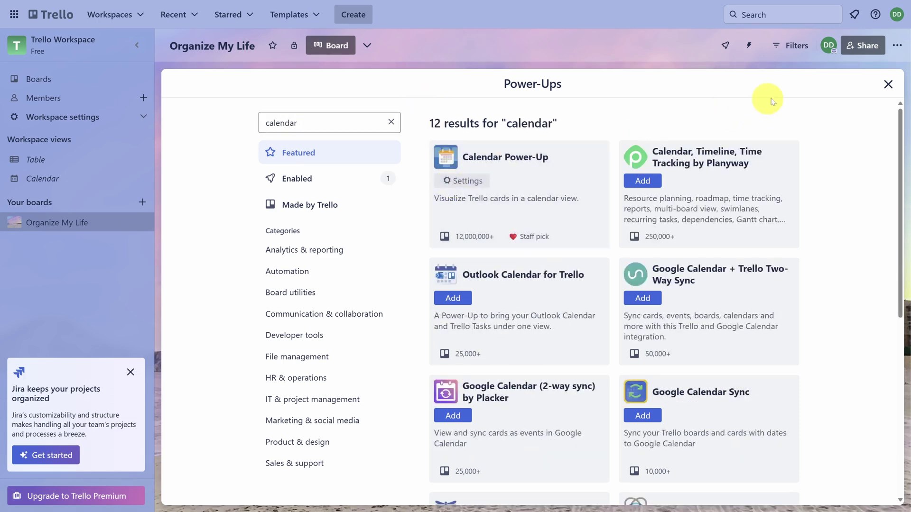
left_click(887, 84)
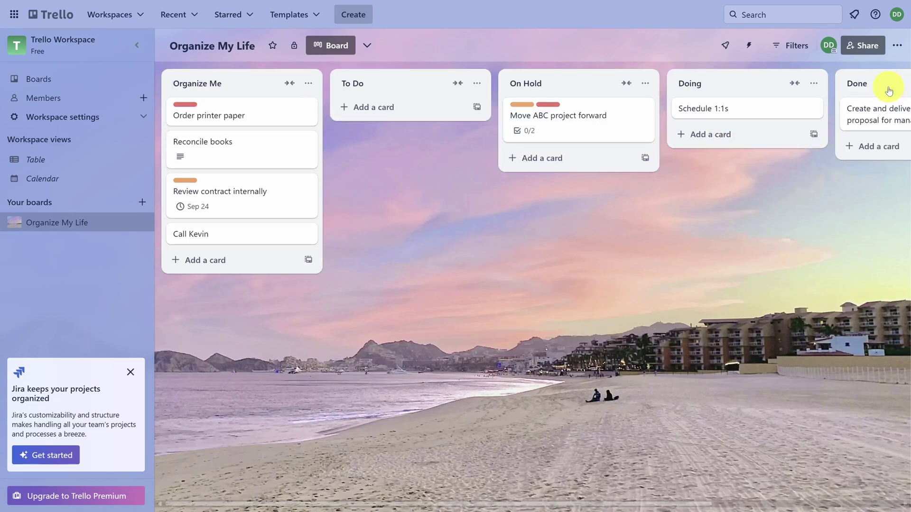
Switch to the Calendar view showing September 2024, with Review contract internally on the 24th
left_click(896, 45)
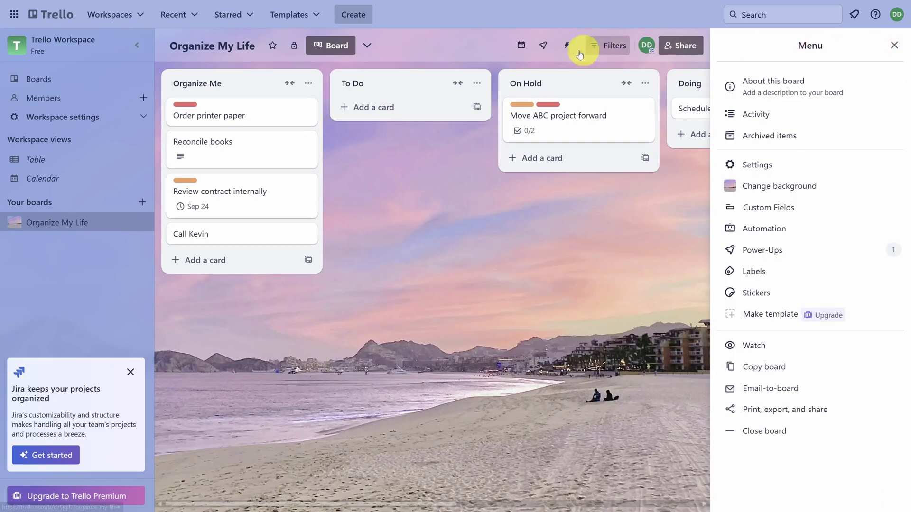
left_click(522, 47)
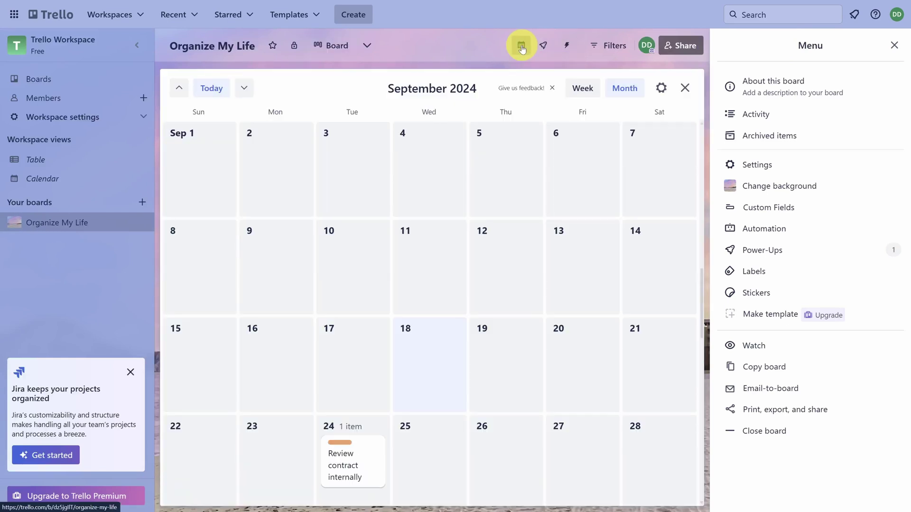